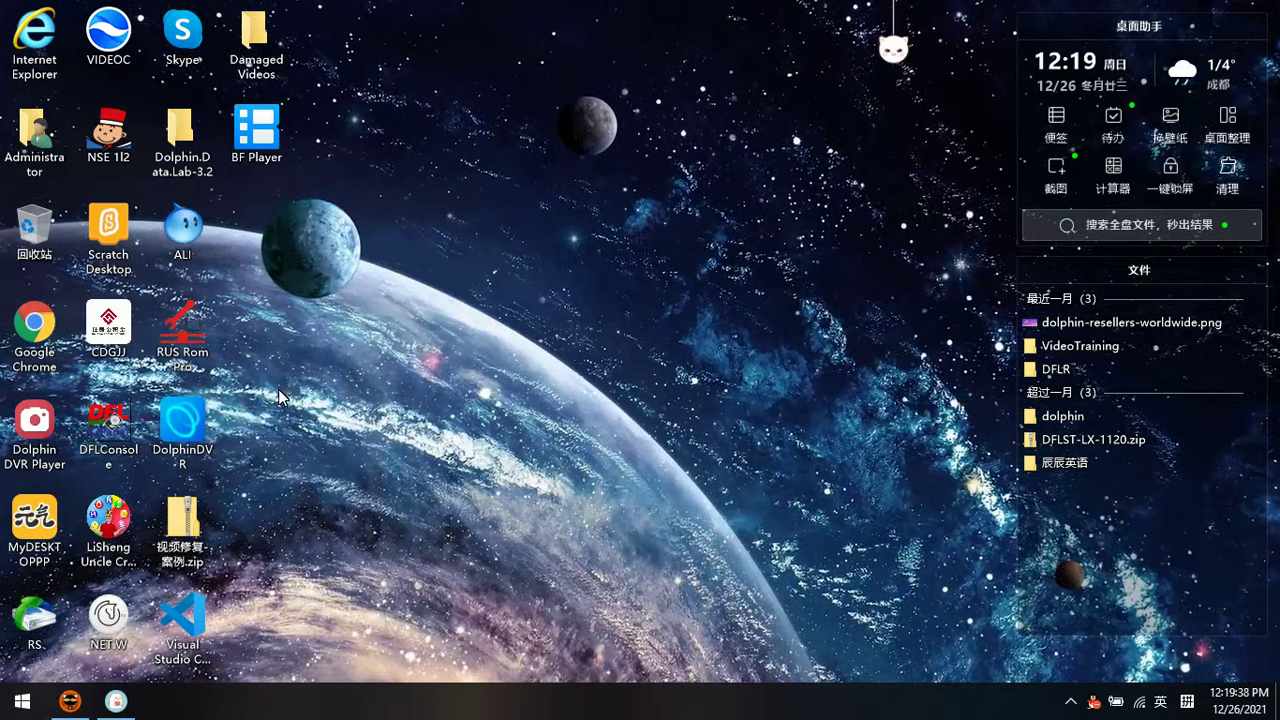
- Launch the DolphinDVR launcher and start Video Repair from its REPAIR page
{"action": "double_click", "coordinate": [184, 427]}
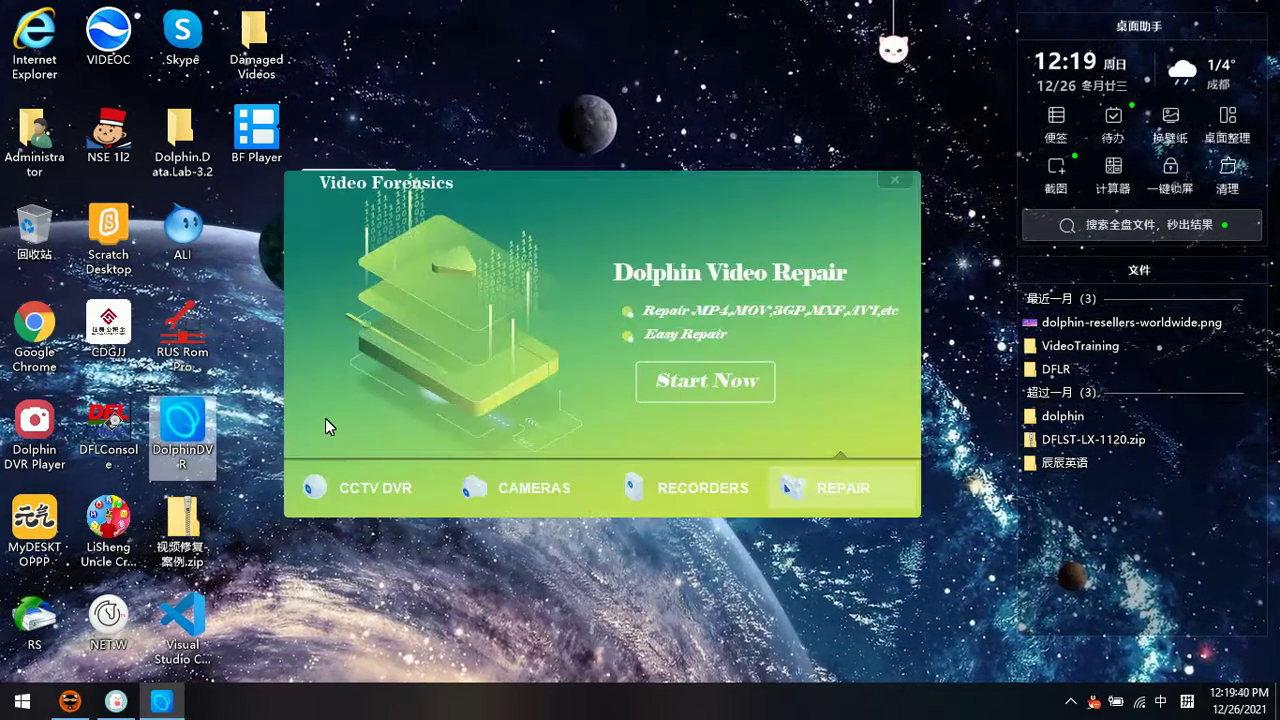
{"action": "left_click_drag", "start_coordinate": [525, 186], "coordinate": [530, 207]}
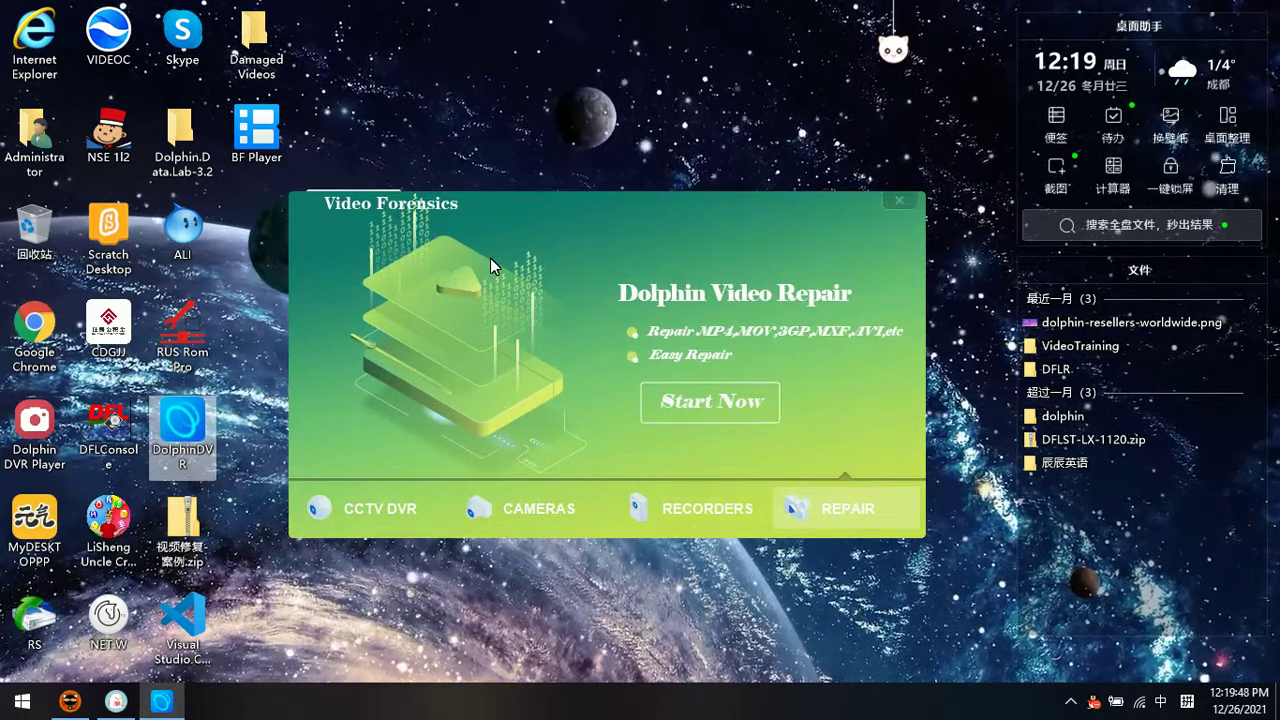
{"action": "left_click_drag", "start_coordinate": [500, 263], "coordinate": [494, 255]}
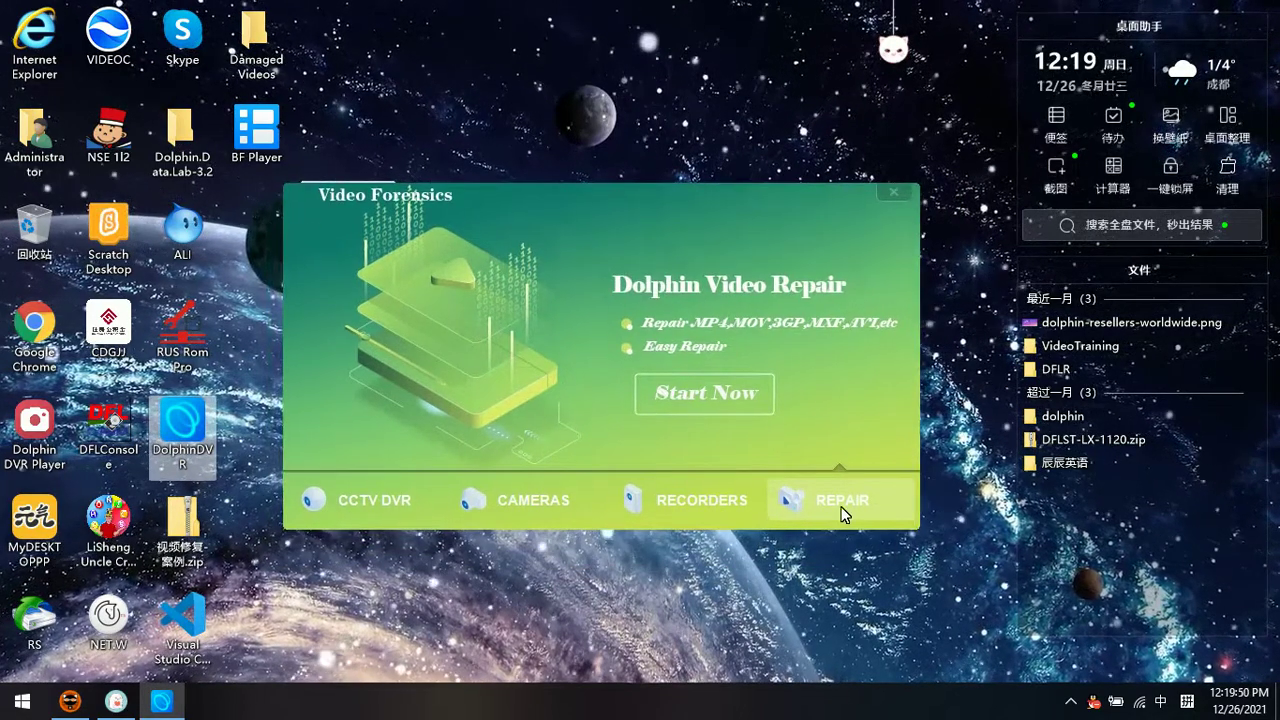
{"action": "left_click", "coordinate": [706, 393]}
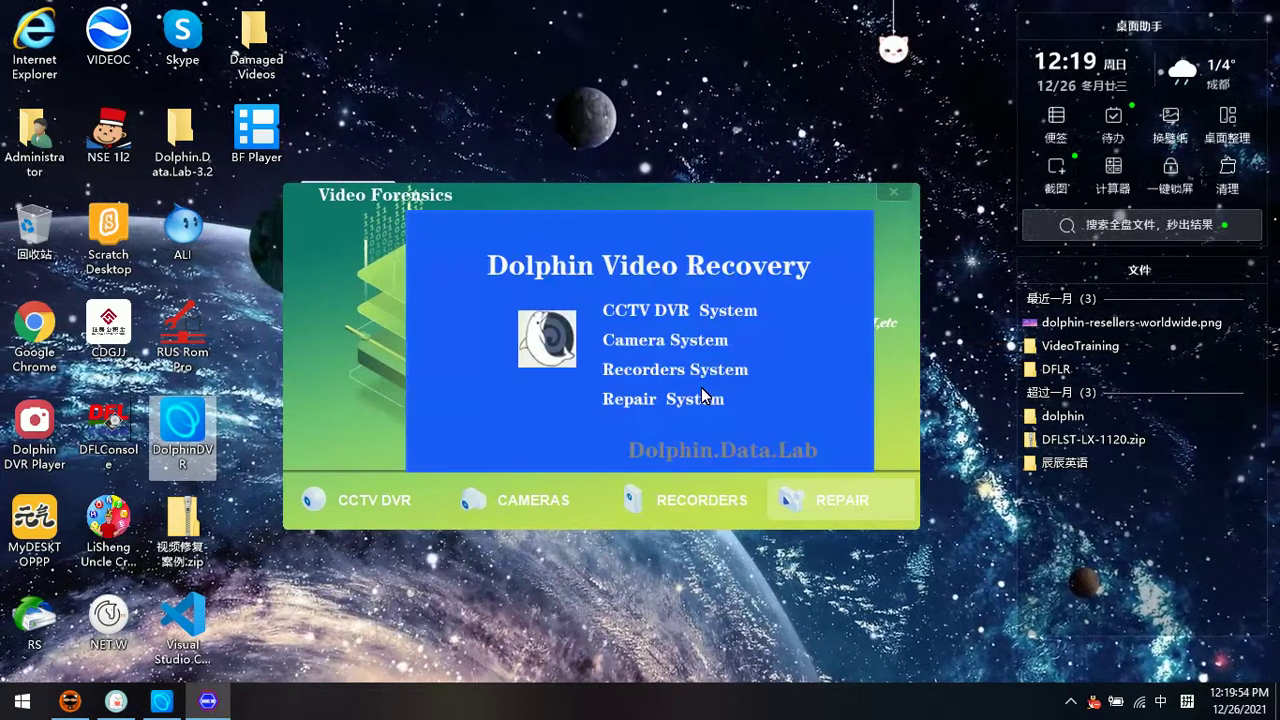
- Dismiss the splash, maximize the window, and choose MP4 Repair from File Repair
{"action": "left_click", "coordinate": [688, 400]}
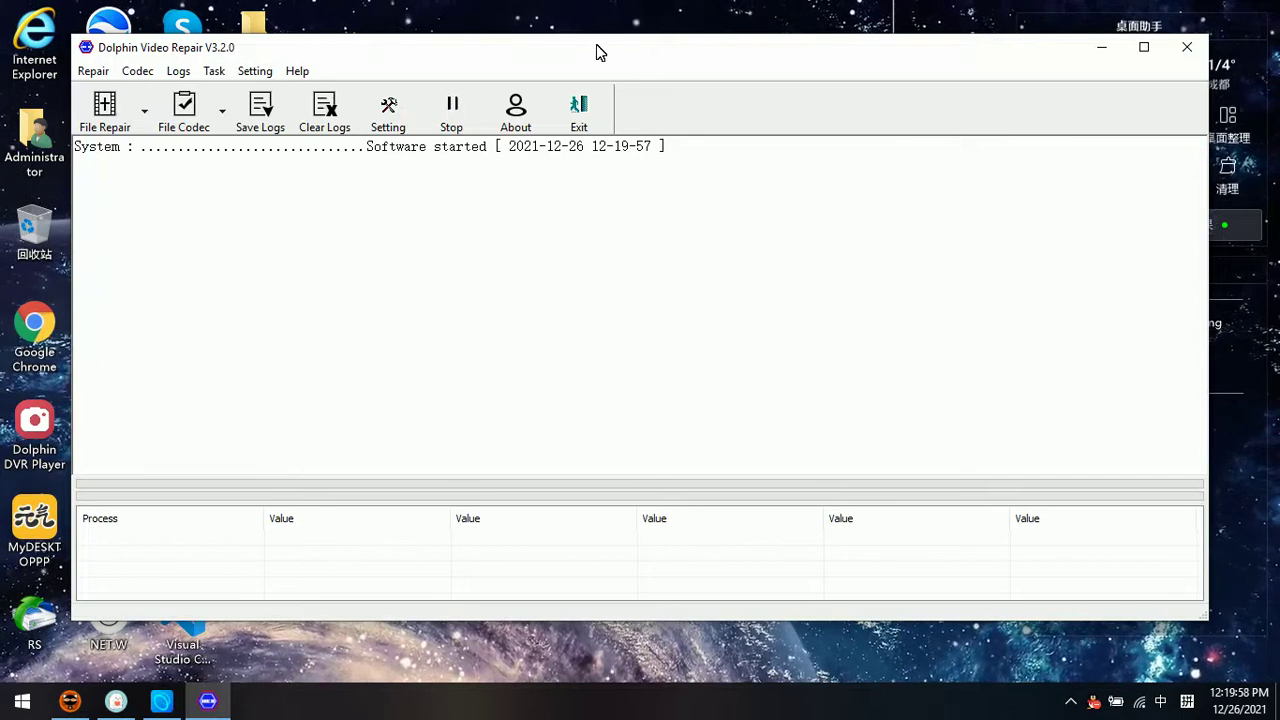
{"action": "double_click", "coordinate": [605, 40]}
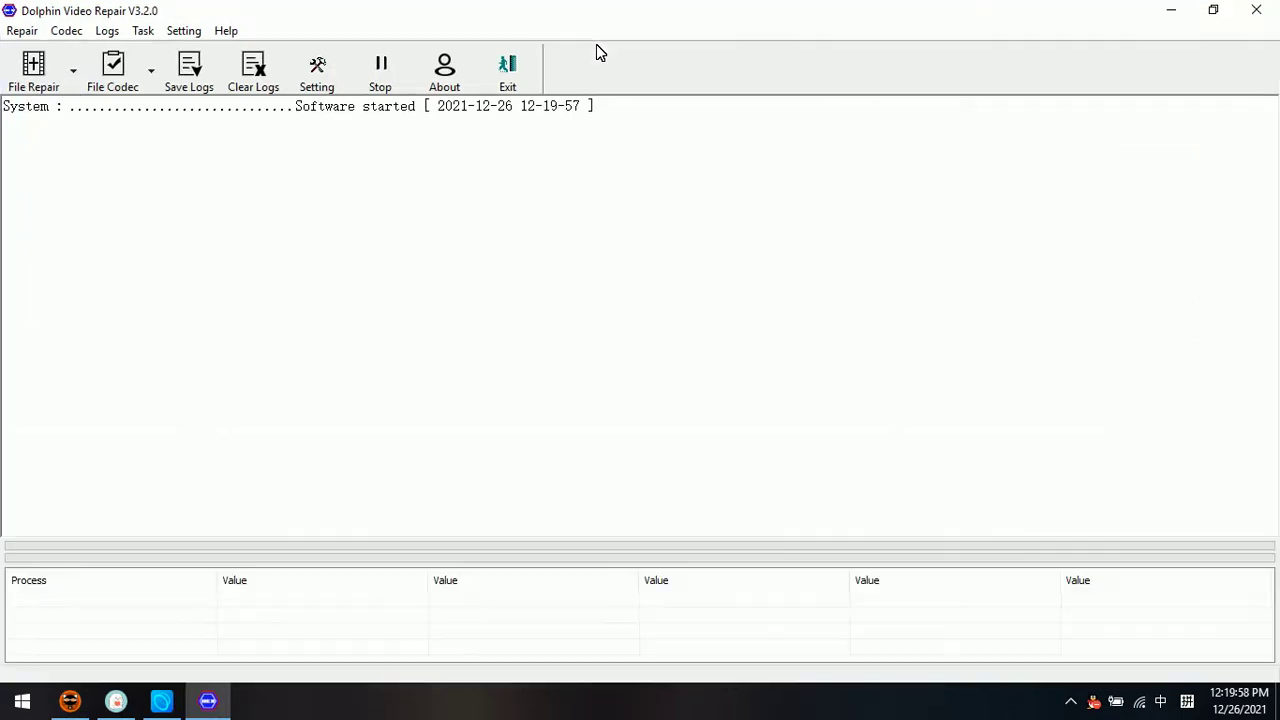
{"action": "left_click", "coordinate": [74, 78]}
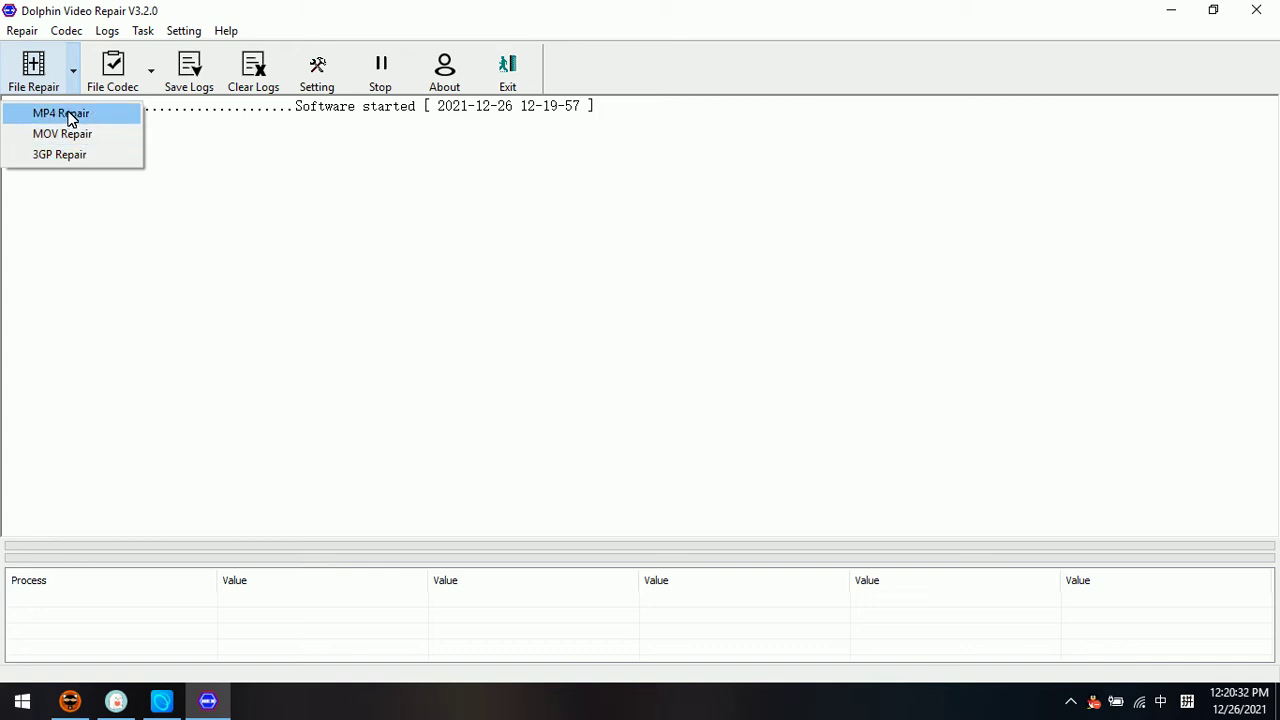
{"action": "left_click", "coordinate": [72, 119]}
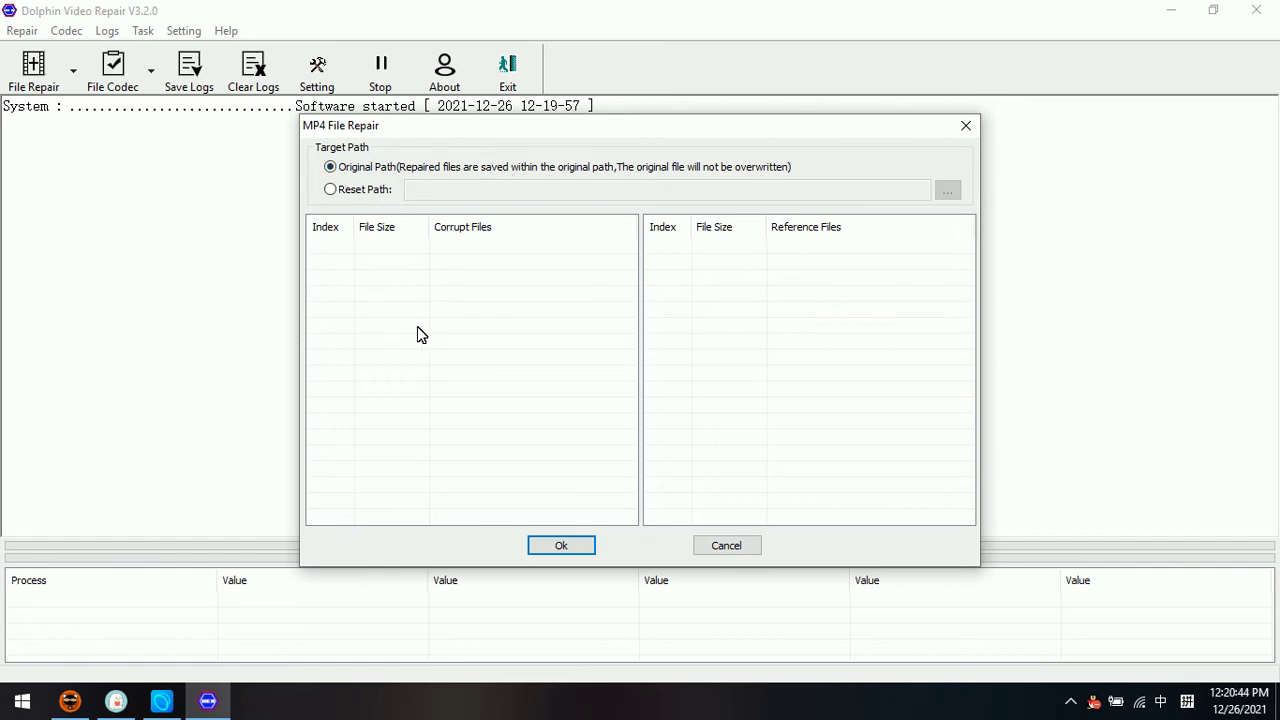
{"action": "right_click", "coordinate": [387, 288]}
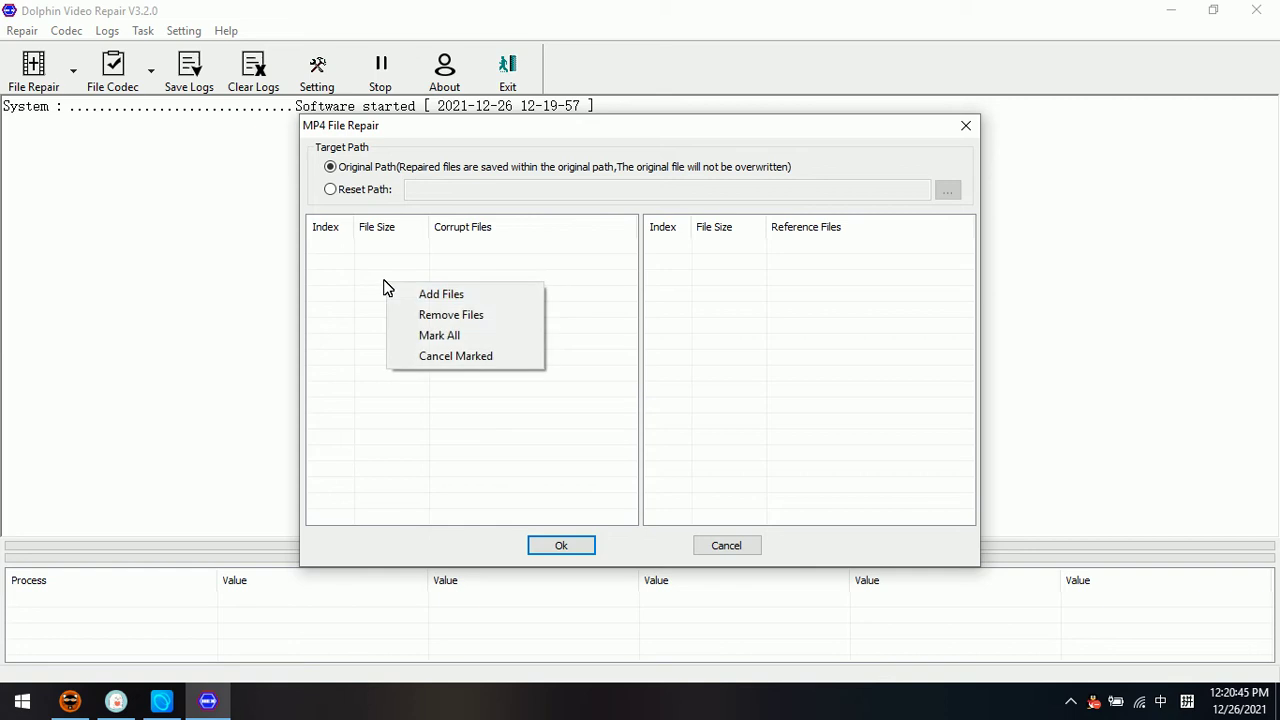
{"action": "left_click", "coordinate": [441, 296]}
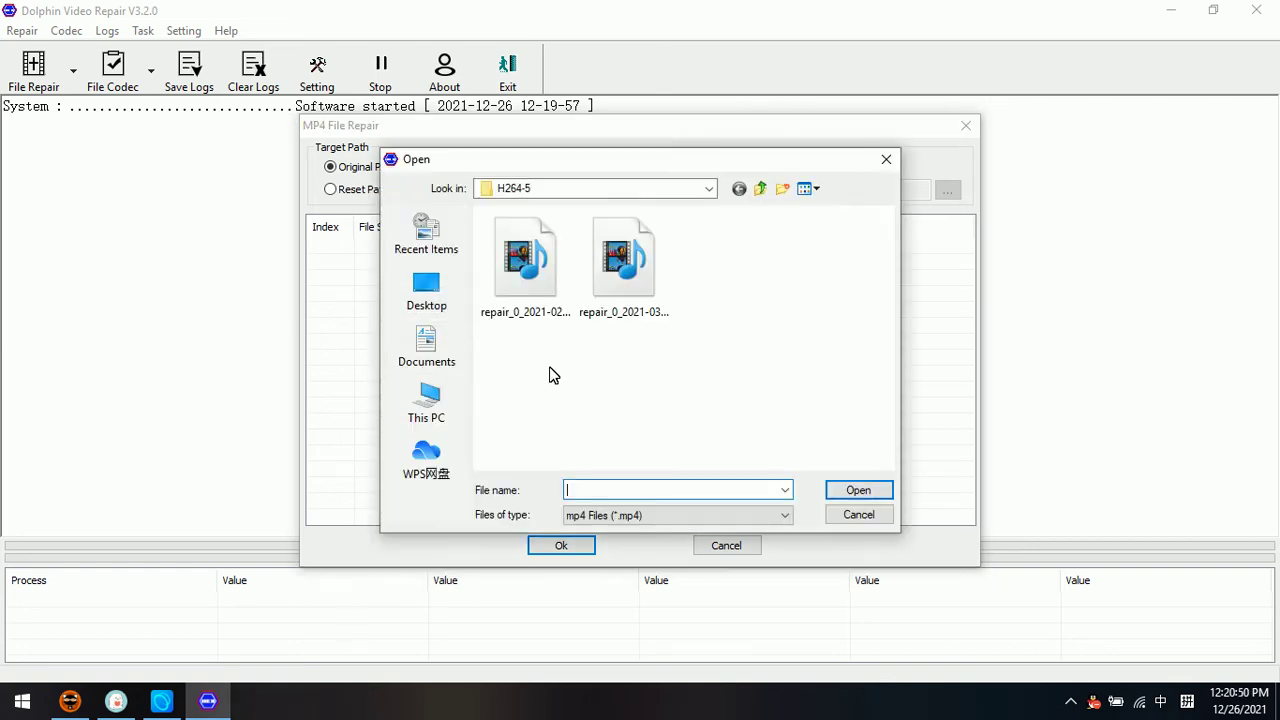
{"action": "left_click", "coordinate": [761, 190]}
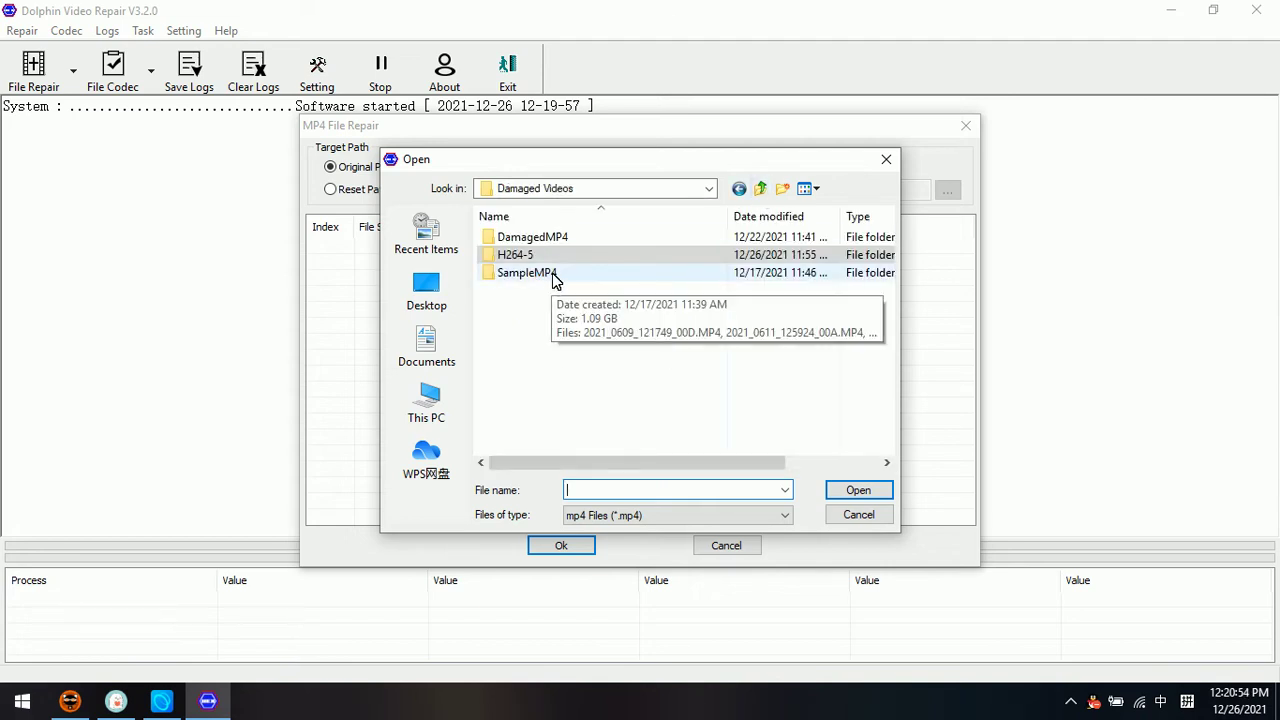
{"action": "double_click", "coordinate": [562, 240]}
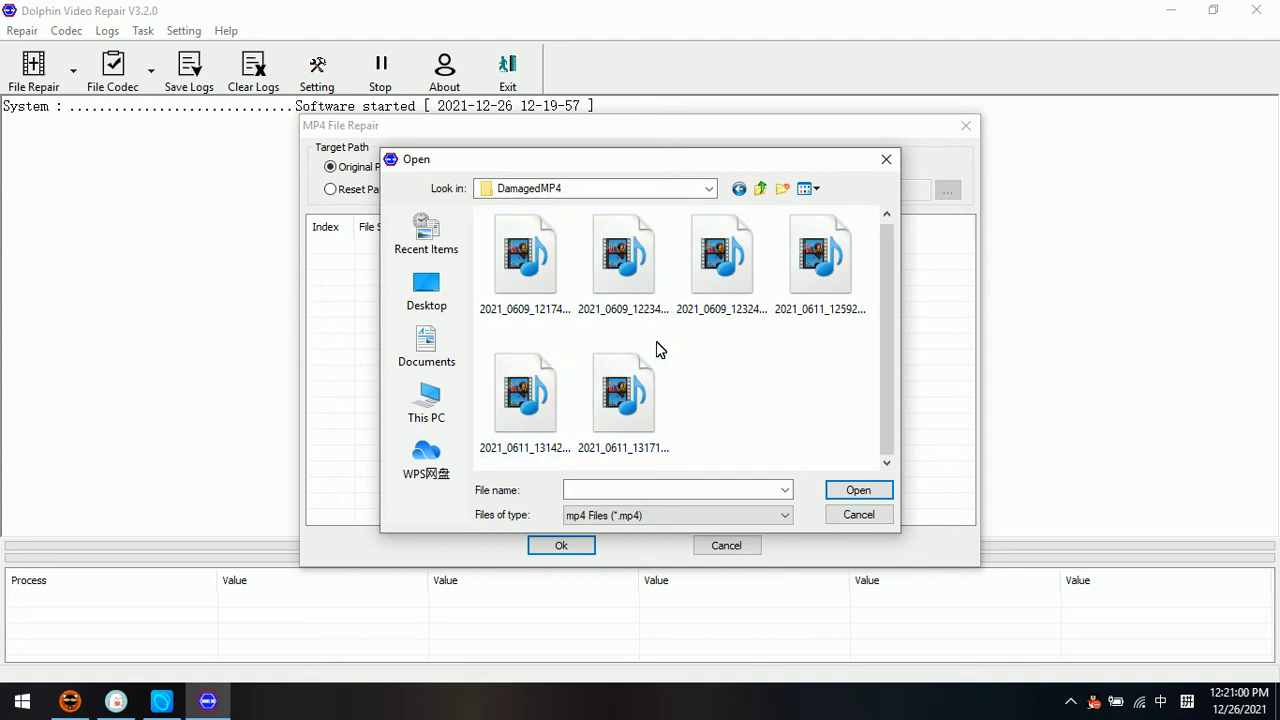
{"action": "left_click", "coordinate": [851, 518]}
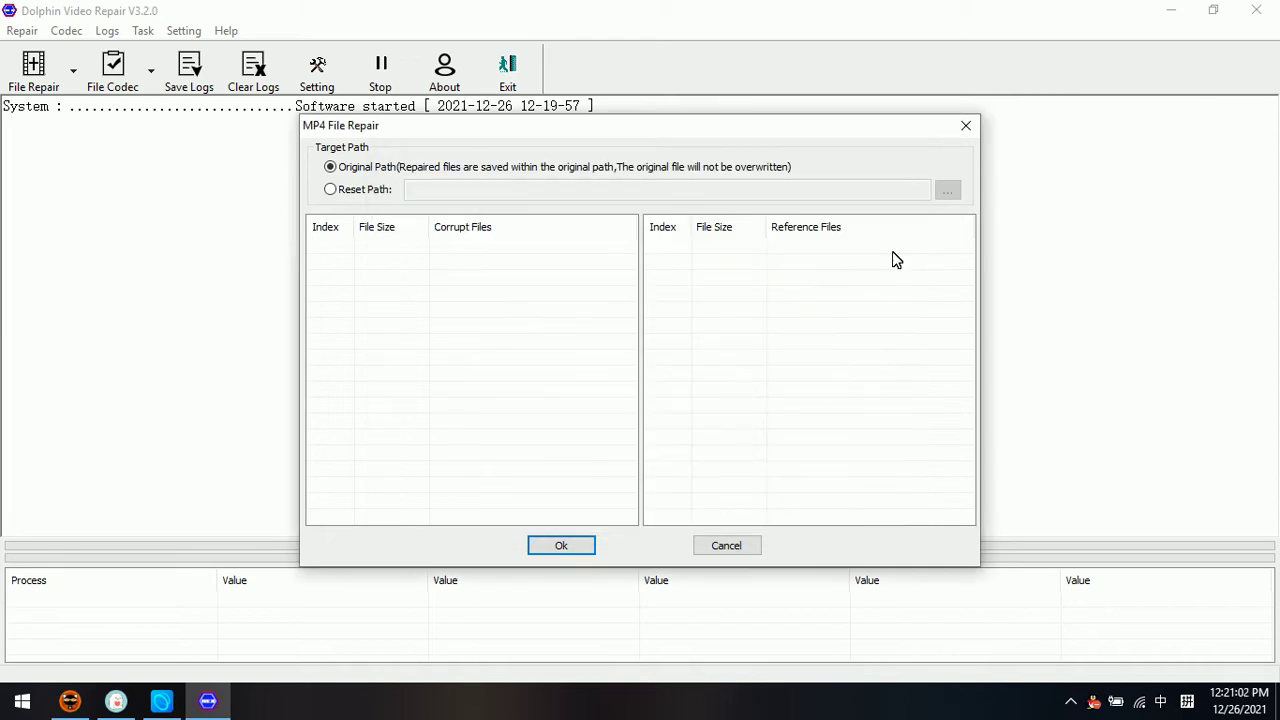
- Close the MP4 repair dialog and the repair program, moving the launcher aside
{"action": "left_click", "coordinate": [965, 125]}
{"action": "left_click", "coordinate": [1256, 10]}
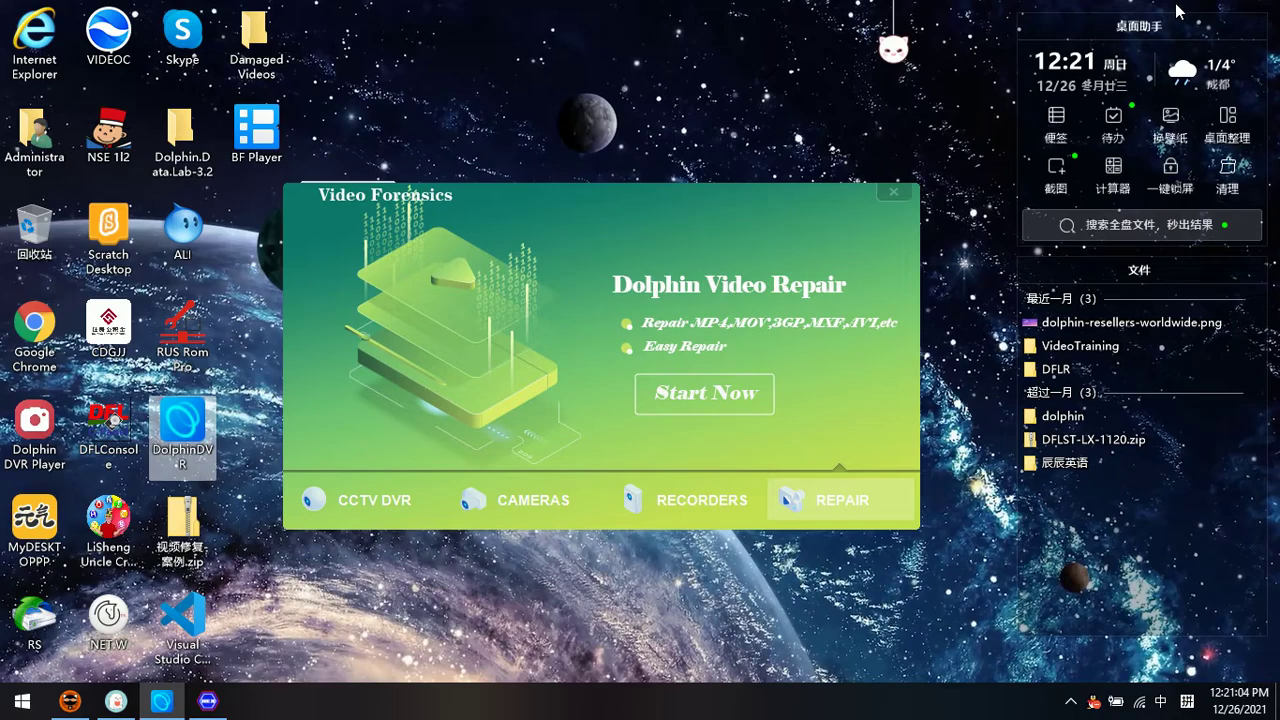
{"action": "left_click_drag", "start_coordinate": [823, 193], "coordinate": [923, 312]}
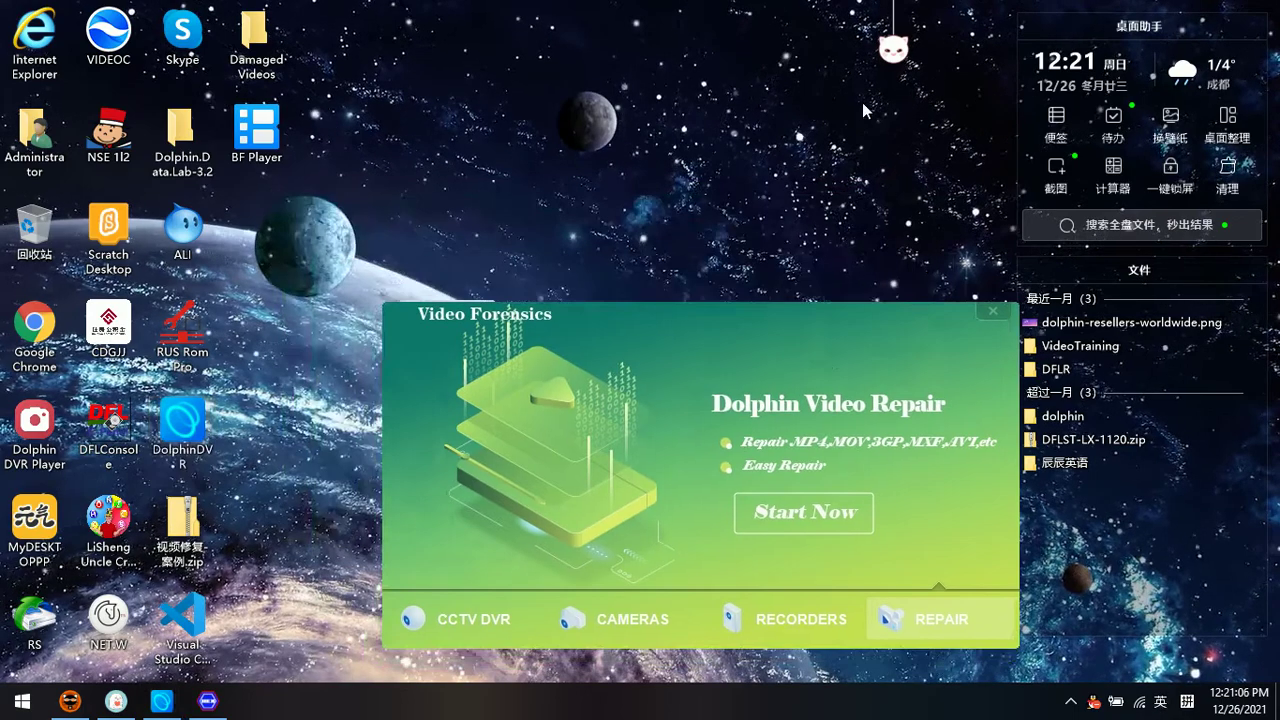
{"action": "left_click_drag", "start_coordinate": [665, 318], "coordinate": [690, 112]}
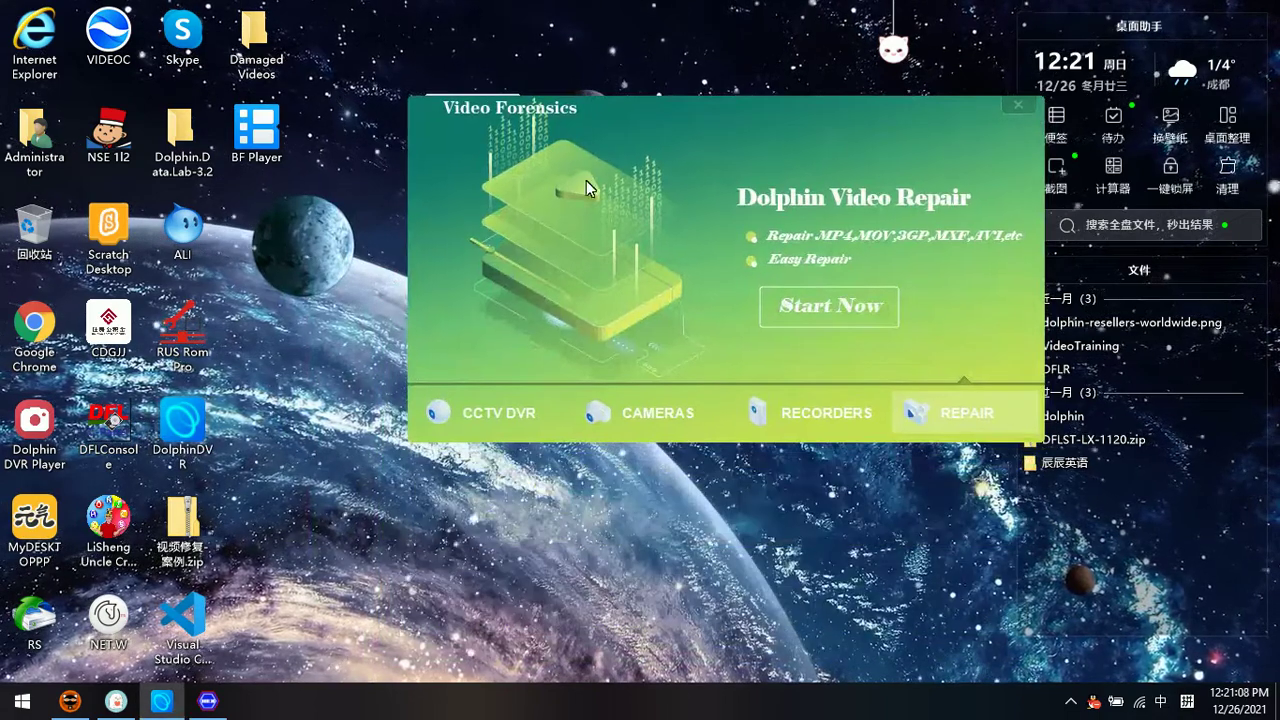
{"action": "mouse_move", "coordinate": [207, 700]}
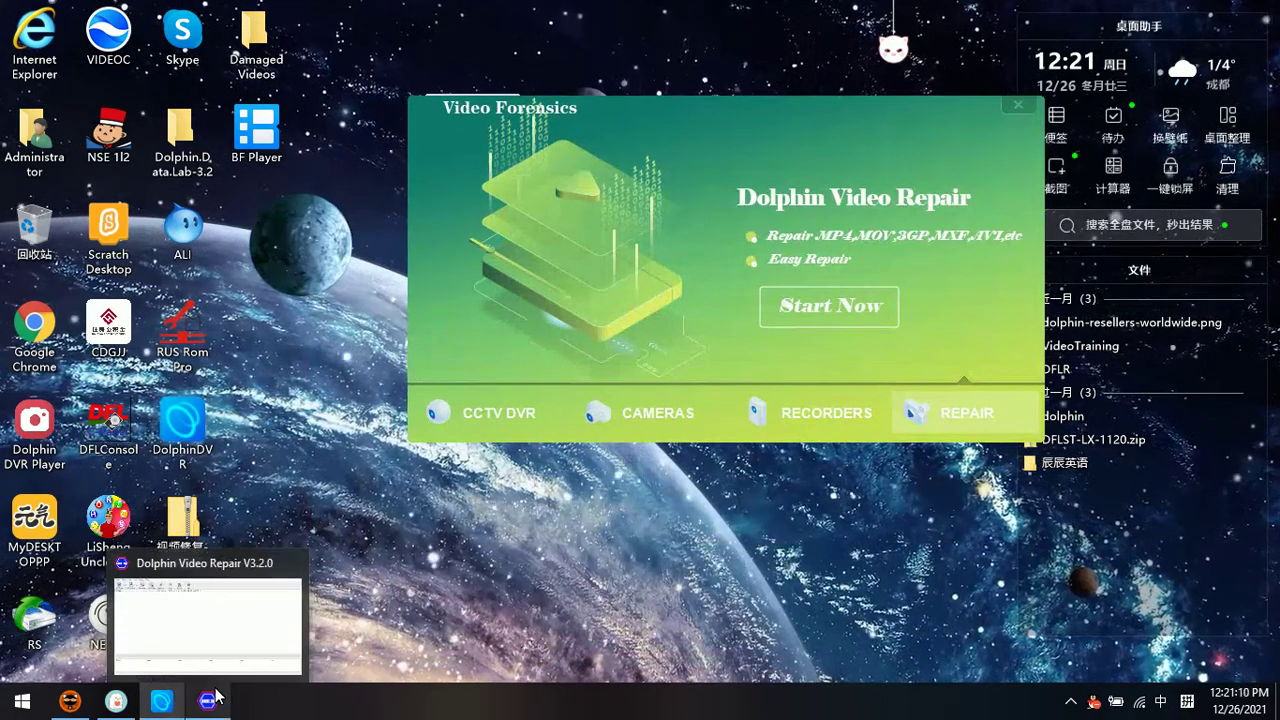
- Open Damaged Videos > DamagedMP4 and try playing the first MP4, dismissing the error
{"action": "double_click", "coordinate": [256, 45]}
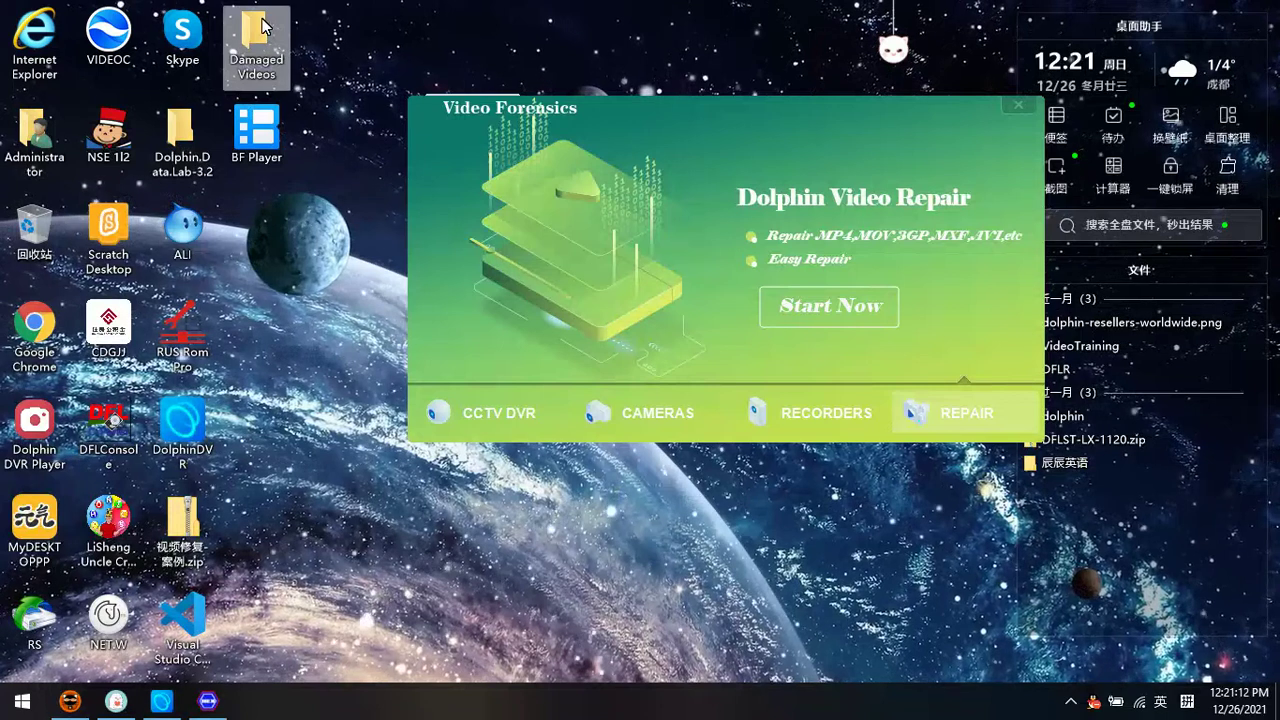
{"action": "double_click", "coordinate": [612, 229]}
{"action": "left_click_drag", "start_coordinate": [834, 46], "coordinate": [726, 56]}
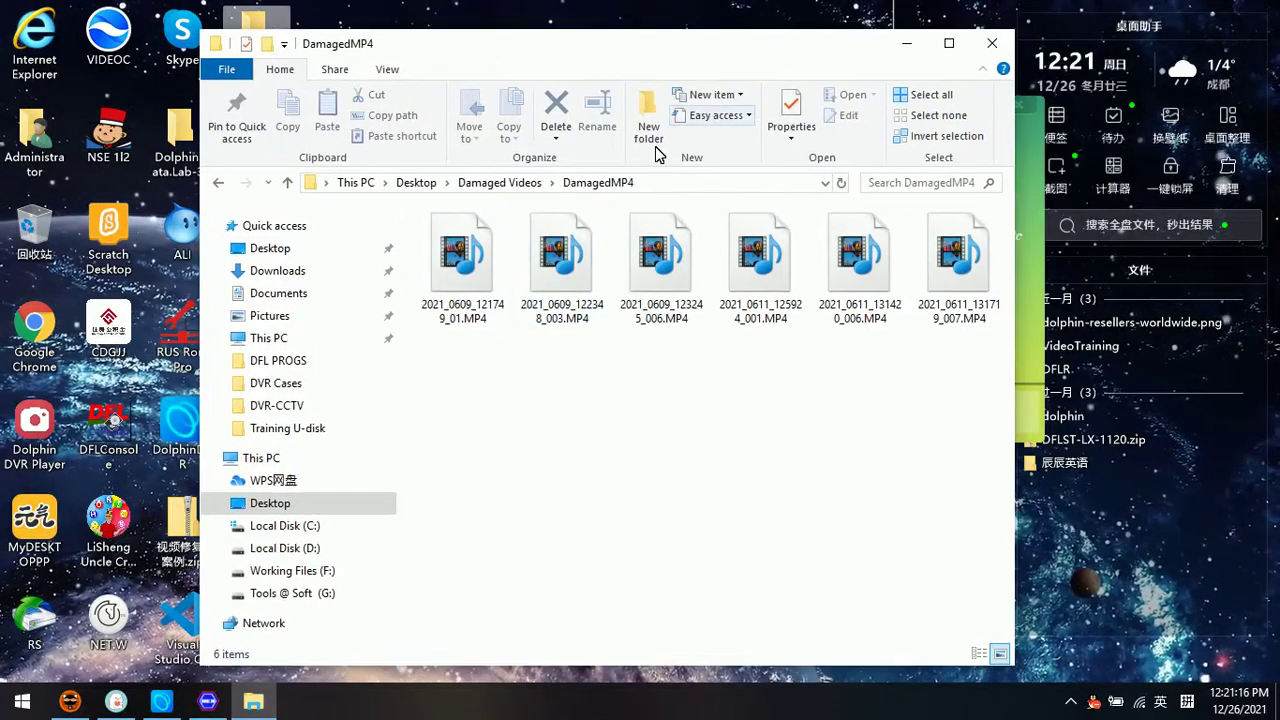
{"action": "double_click", "coordinate": [460, 280]}
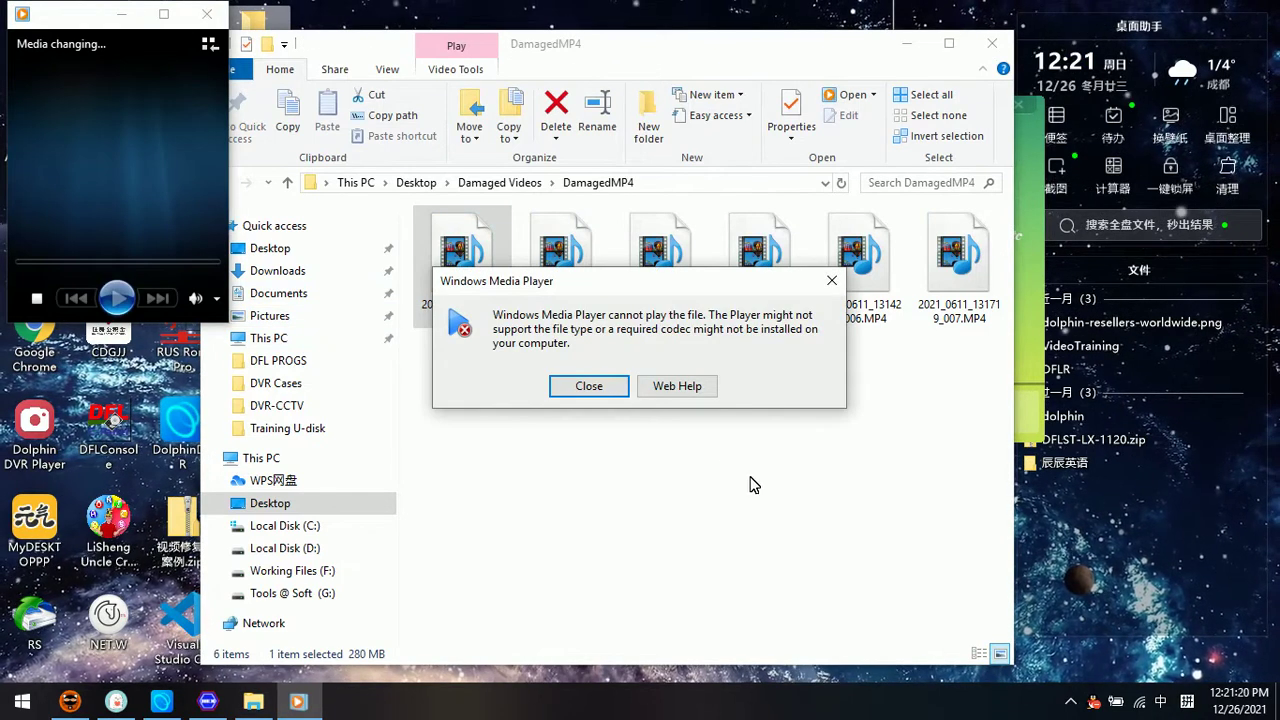
{"action": "left_click", "coordinate": [589, 386]}
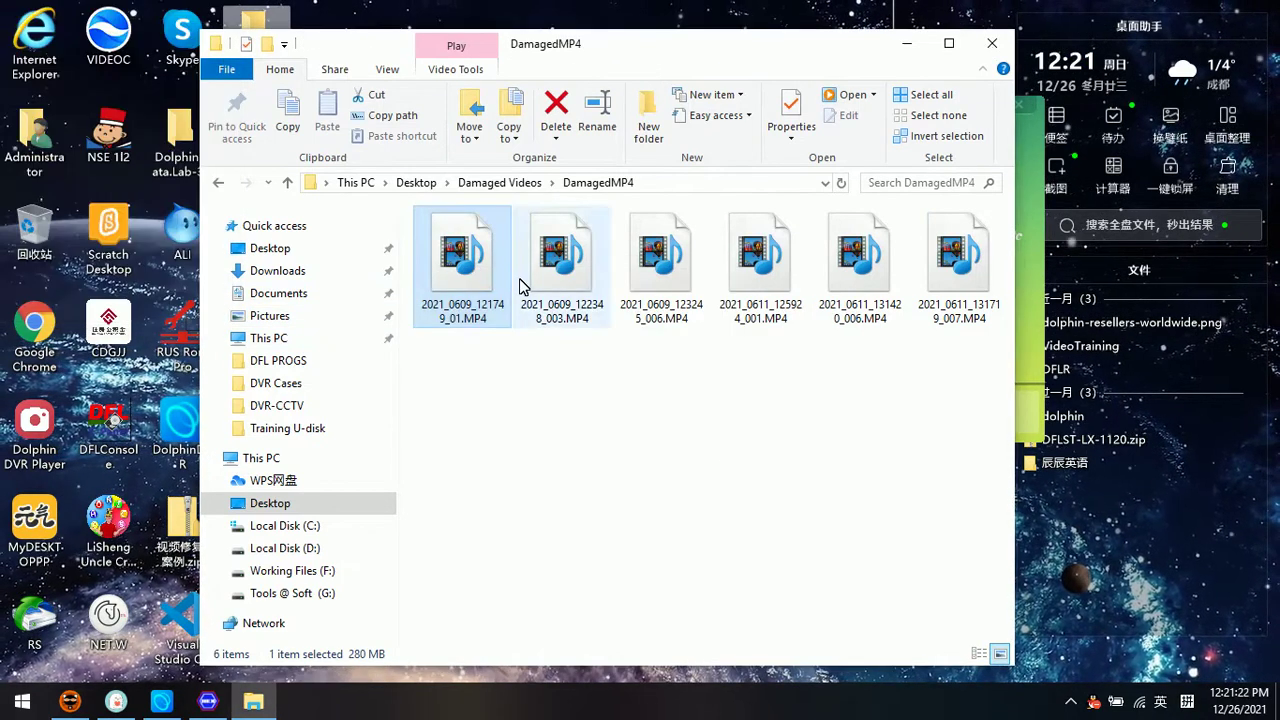
- Open the first MP4 with 暴风影音5, set as the always-used app for MP4 files
{"action": "right_click", "coordinate": [455, 272]}
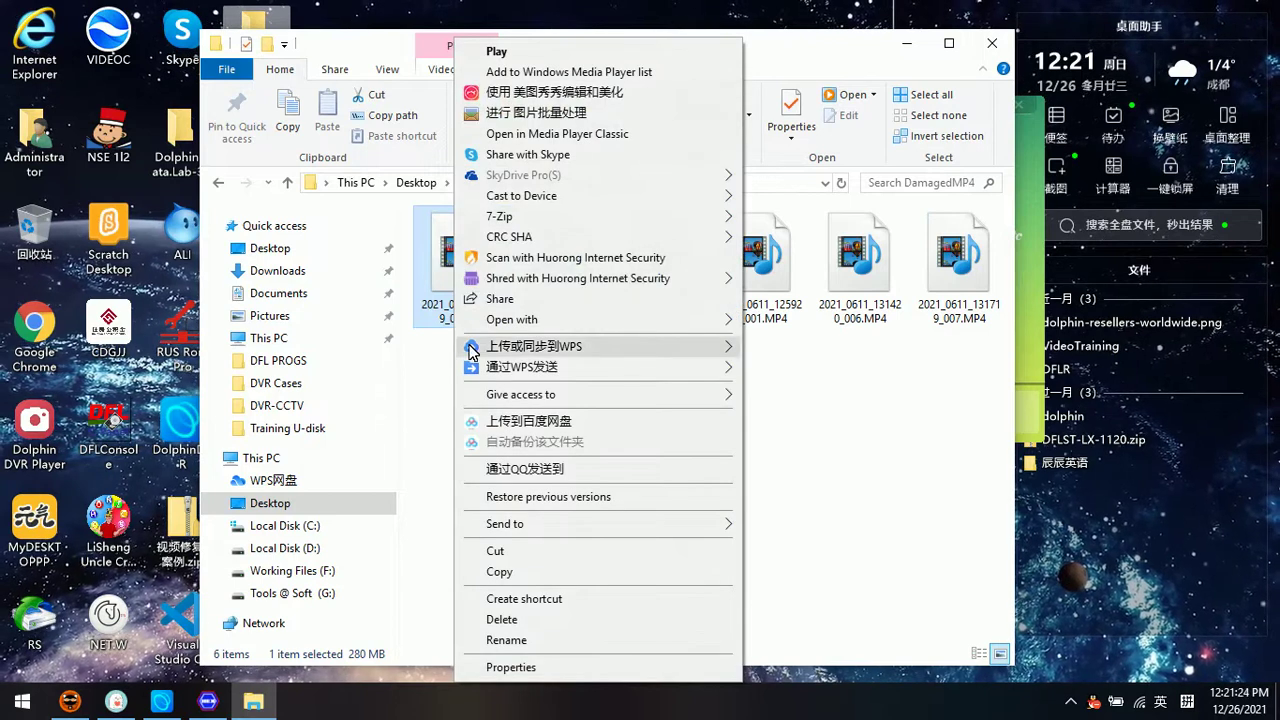
{"action": "mouse_move", "coordinate": [595, 319]}
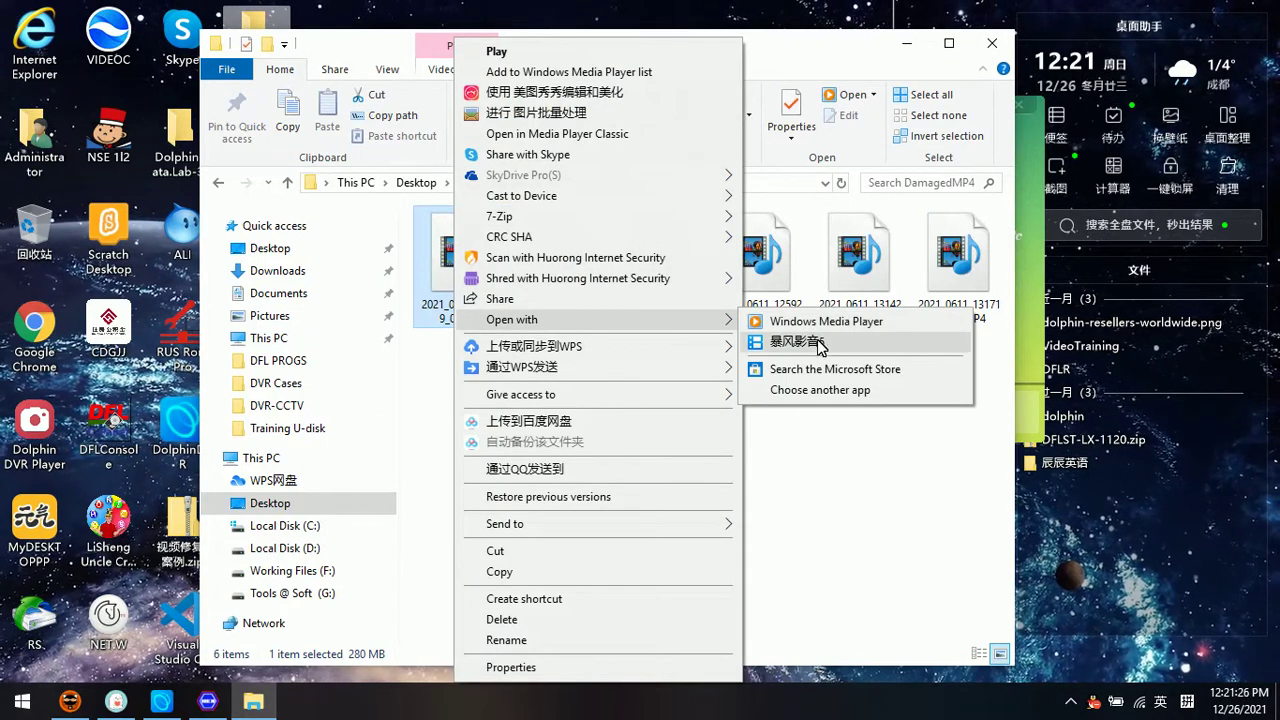
{"action": "left_click", "coordinate": [835, 395]}
{"action": "left_click", "coordinate": [550, 388]}
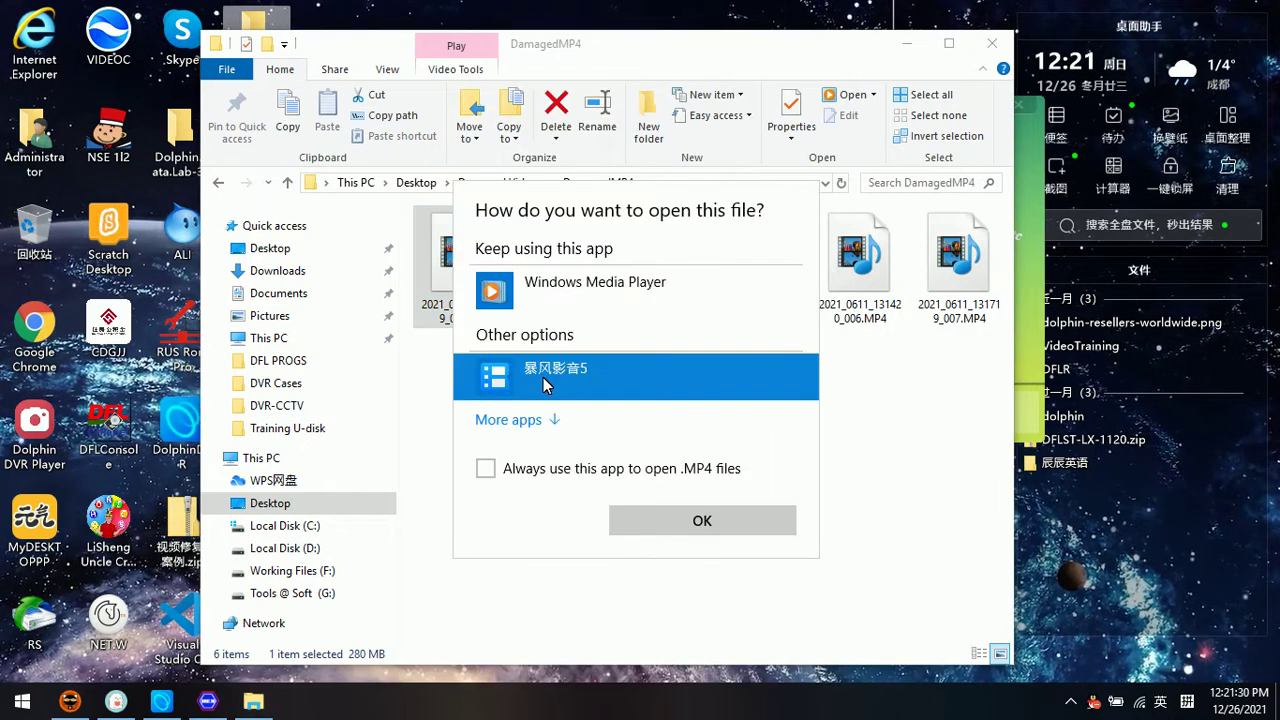
{"action": "left_click", "coordinate": [486, 469]}
{"action": "left_click", "coordinate": [735, 518]}
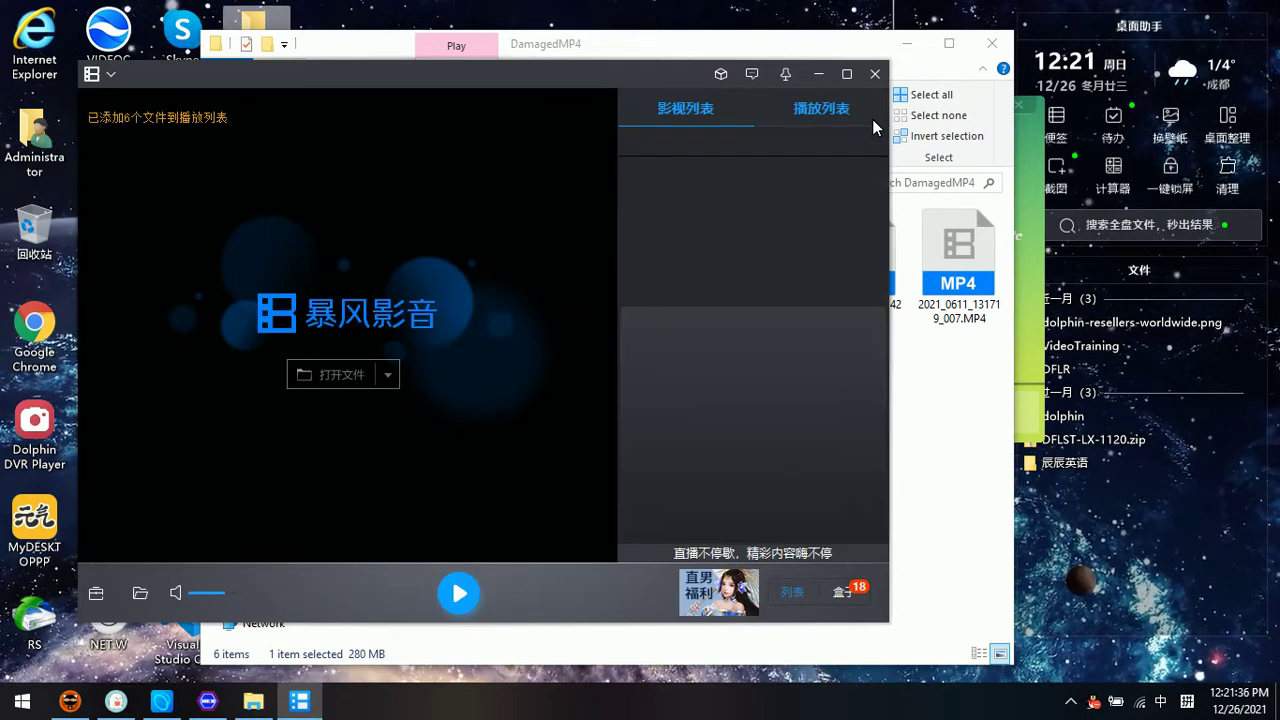
- Drag all six damaged MP4s from the DamagedMP4 folder into the player
{"action": "left_click", "coordinate": [836, 44]}
{"action": "left_click_drag", "start_coordinate": [636, 50], "coordinate": [1010, 50]}
{"action": "double_click", "coordinate": [963, 49]}
{"action": "double_click", "coordinate": [862, 21]}
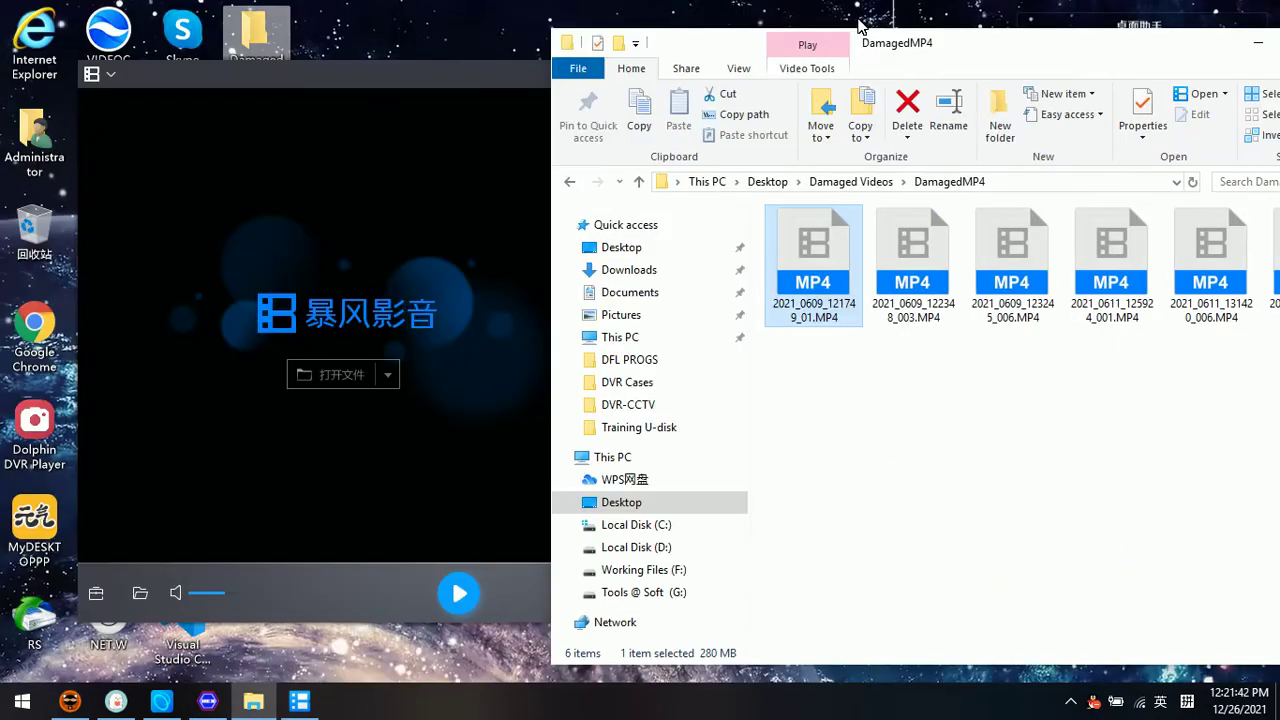
{"action": "left_click", "coordinate": [446, 76]}
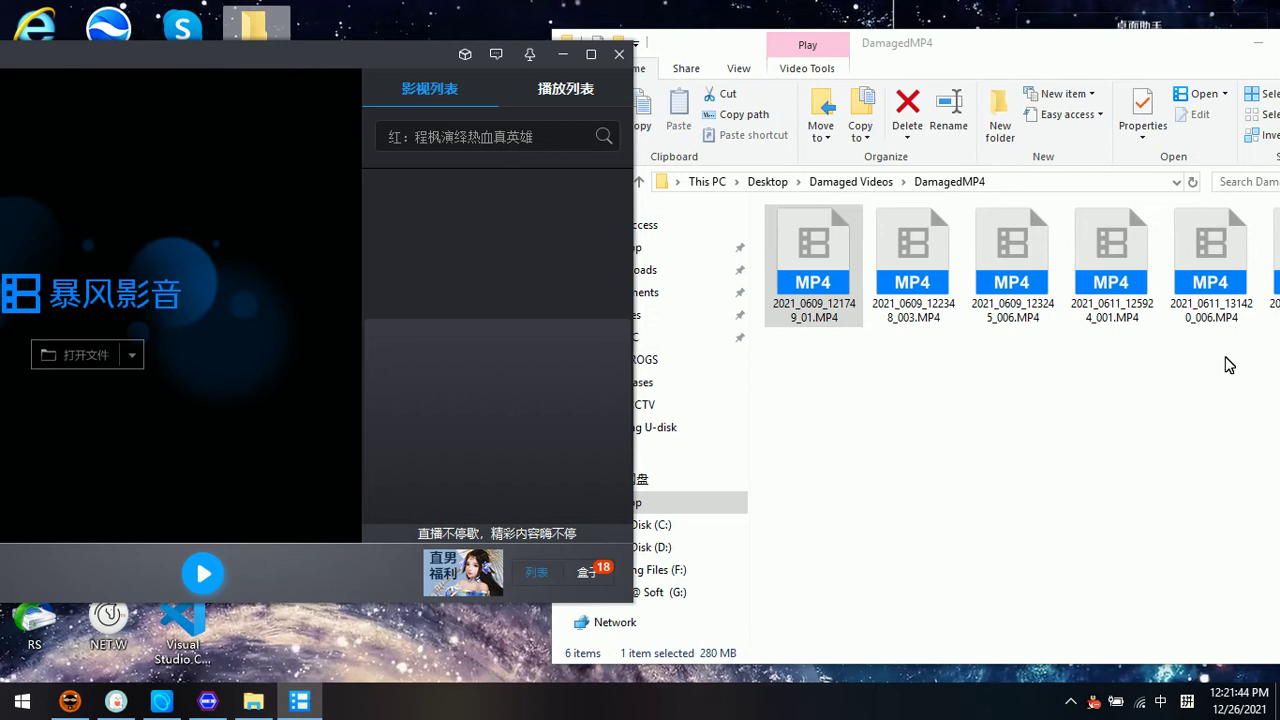
{"action": "left_click_drag", "start_coordinate": [1100, 42], "coordinate": [1025, 42]}
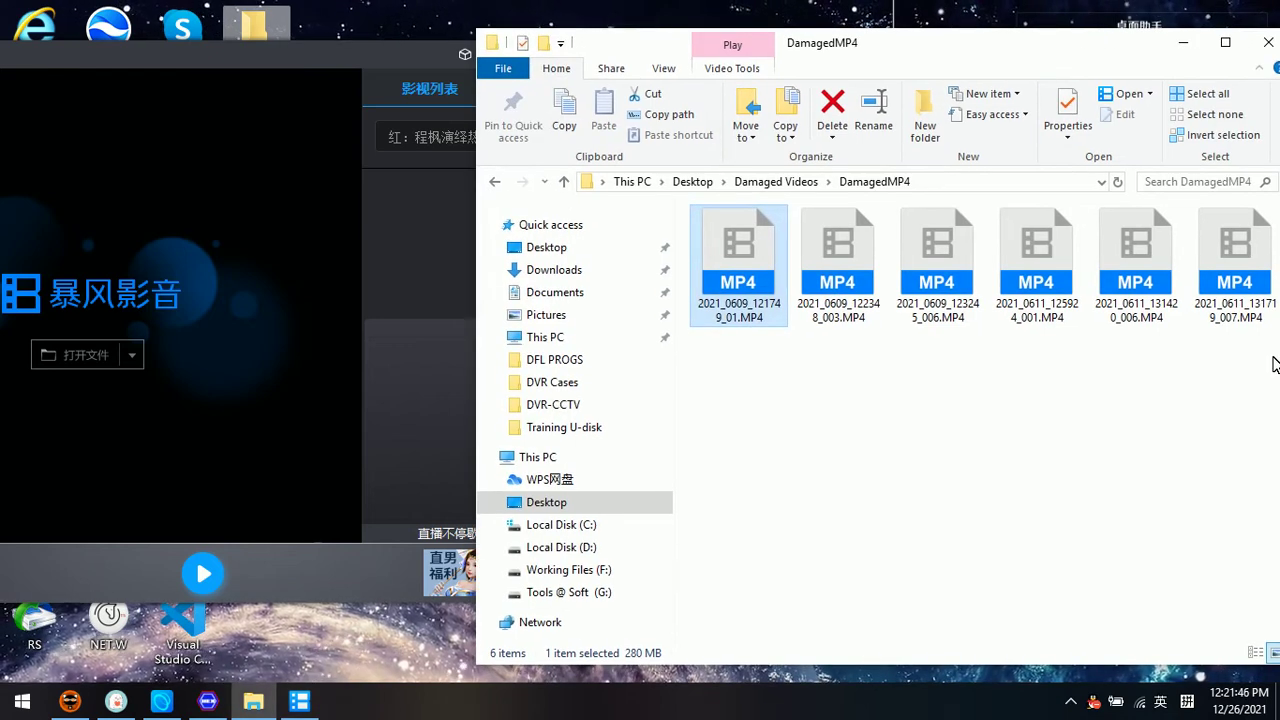
{"action": "mouse_move", "coordinate": [1262, 360]}
{"action": "left_mouse_down"}
{"action": "mouse_move", "coordinate": [706, 294]}
{"action": "mouse_move", "coordinate": [423, 425]}
{"action": "mouse_move", "coordinate": [434, 421]}
{"action": "left_mouse_up"}
- Delete the repair_0_2021-02-10 and repair_0_2021-03-12 playlist entries and close the DamagedMP4 window
{"action": "left_click", "coordinate": [364, 56]}
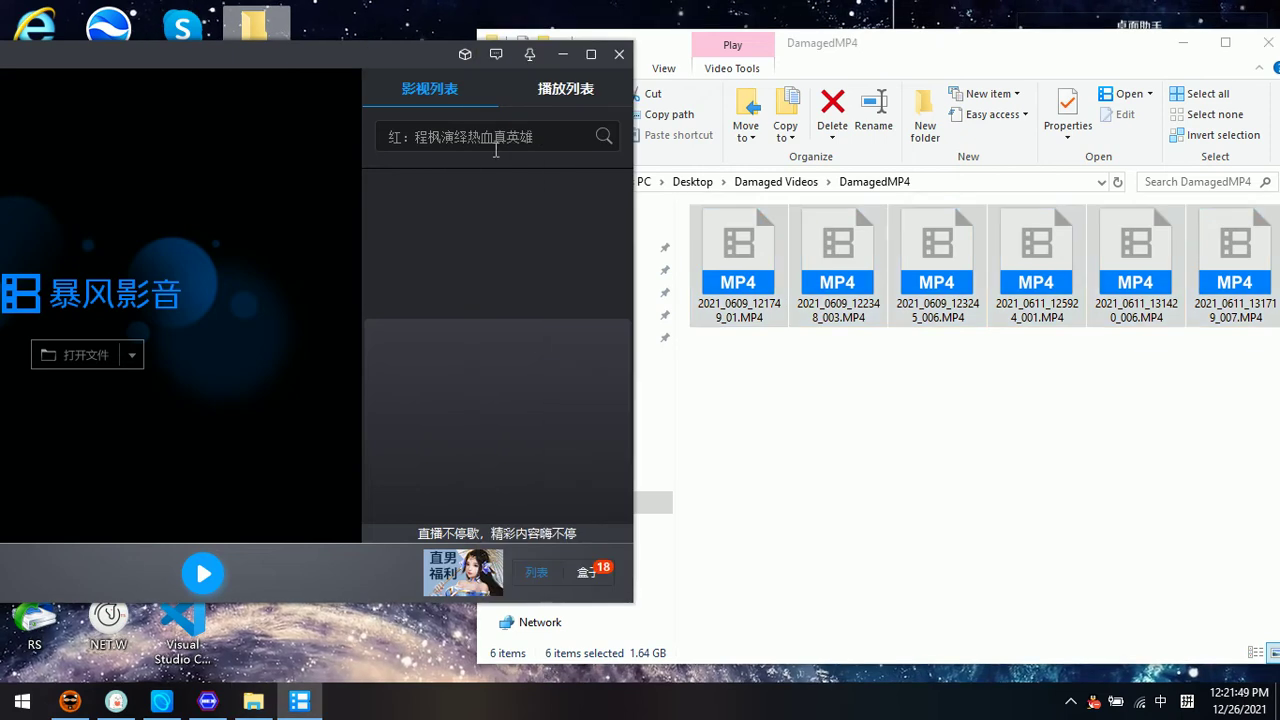
{"action": "left_click", "coordinate": [567, 93]}
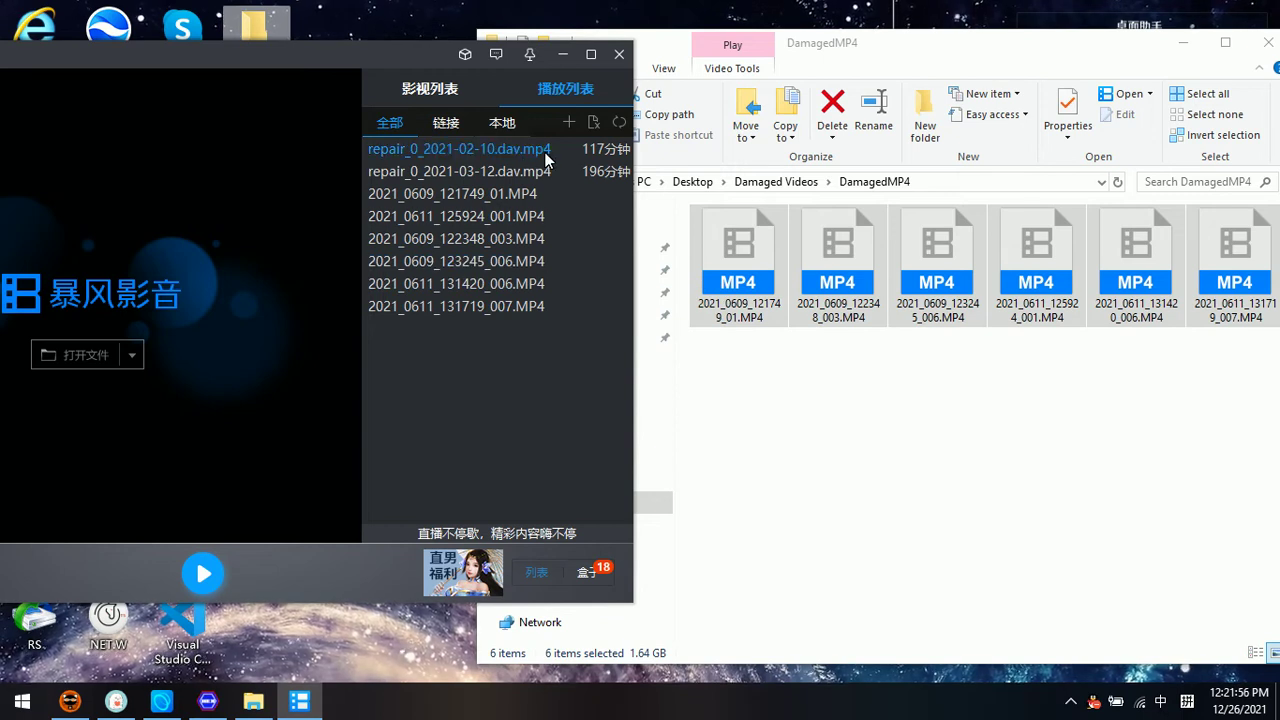
{"action": "right_click", "coordinate": [485, 150]}
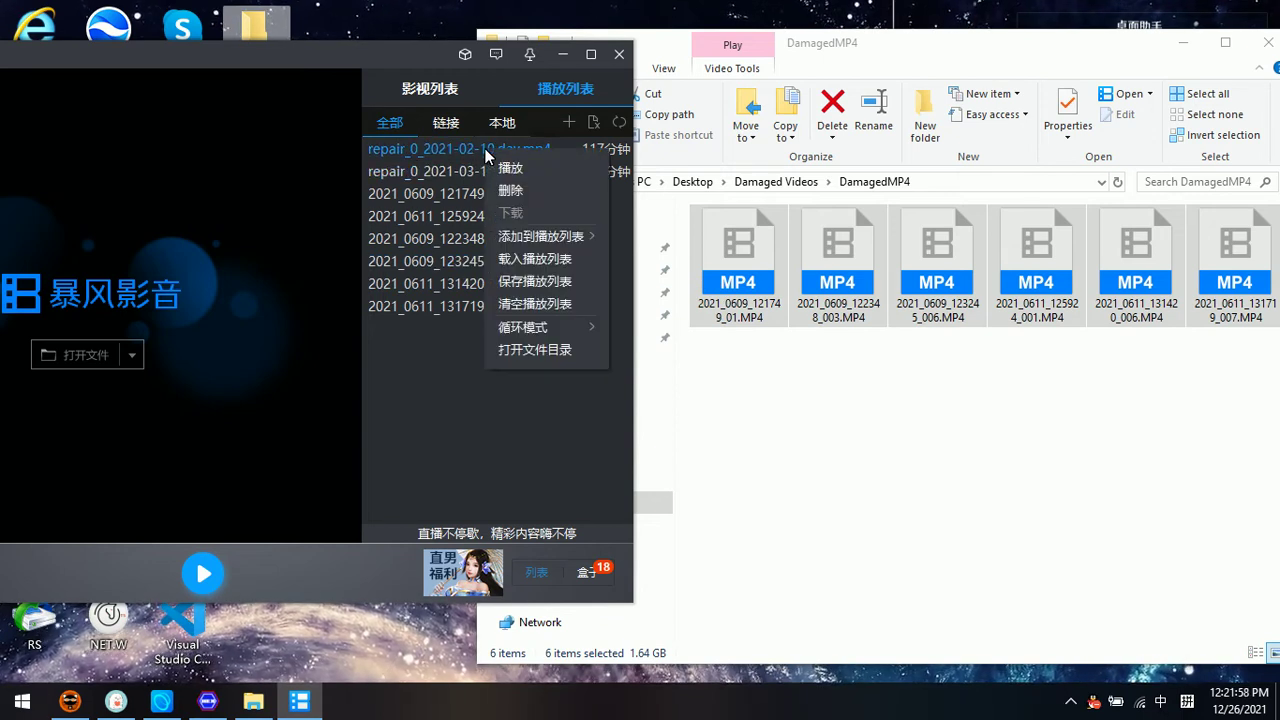
{"action": "left_click", "coordinate": [525, 190]}
{"action": "right_click", "coordinate": [507, 146]}
{"action": "left_click", "coordinate": [548, 185]}
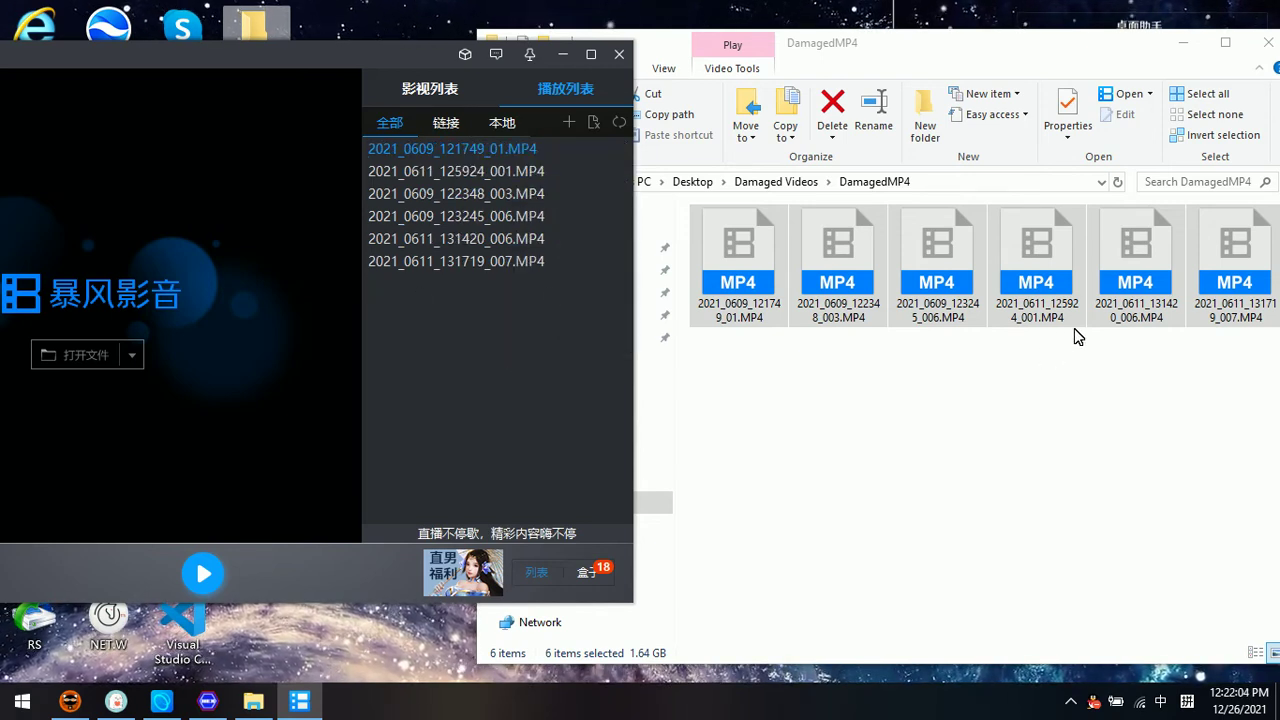
{"action": "double_click", "coordinate": [1086, 57]}
{"action": "left_click", "coordinate": [1165, 52]}
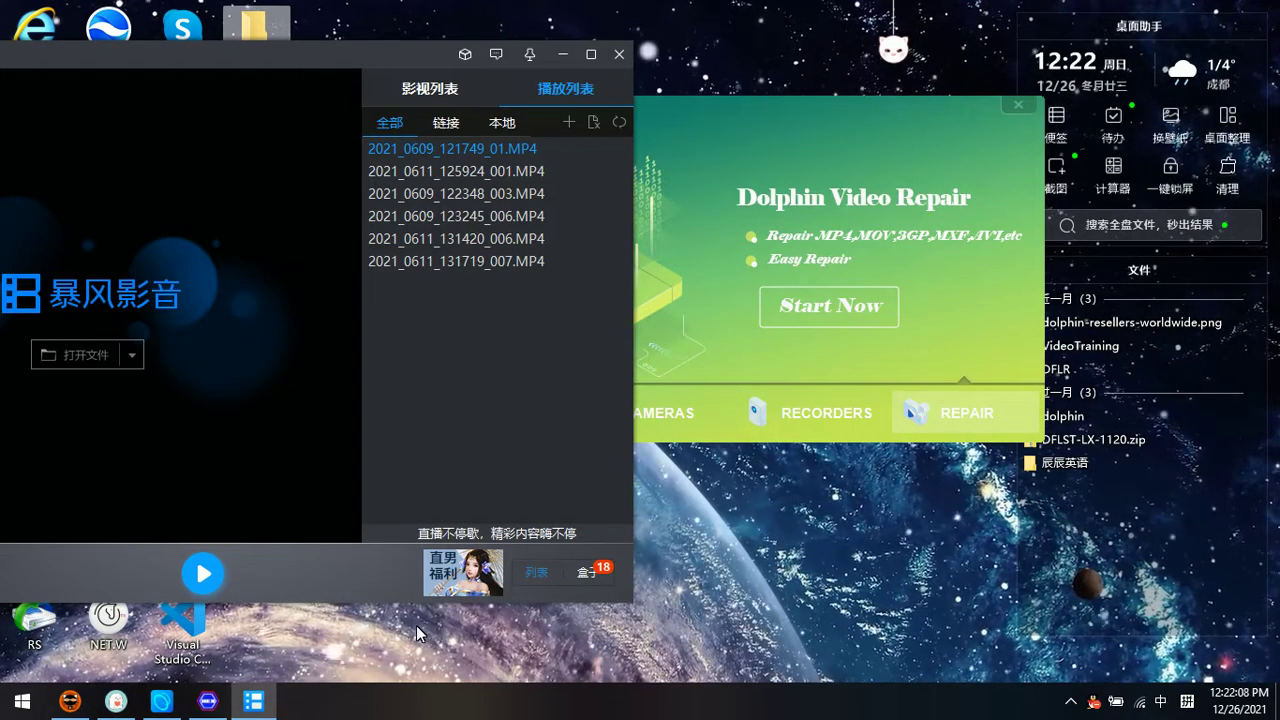
- Play a playlist clip, see the damaged MP4s marked 无效, then minimise the player
{"action": "left_click_drag", "start_coordinate": [368, 54], "coordinate": [797, 45]}
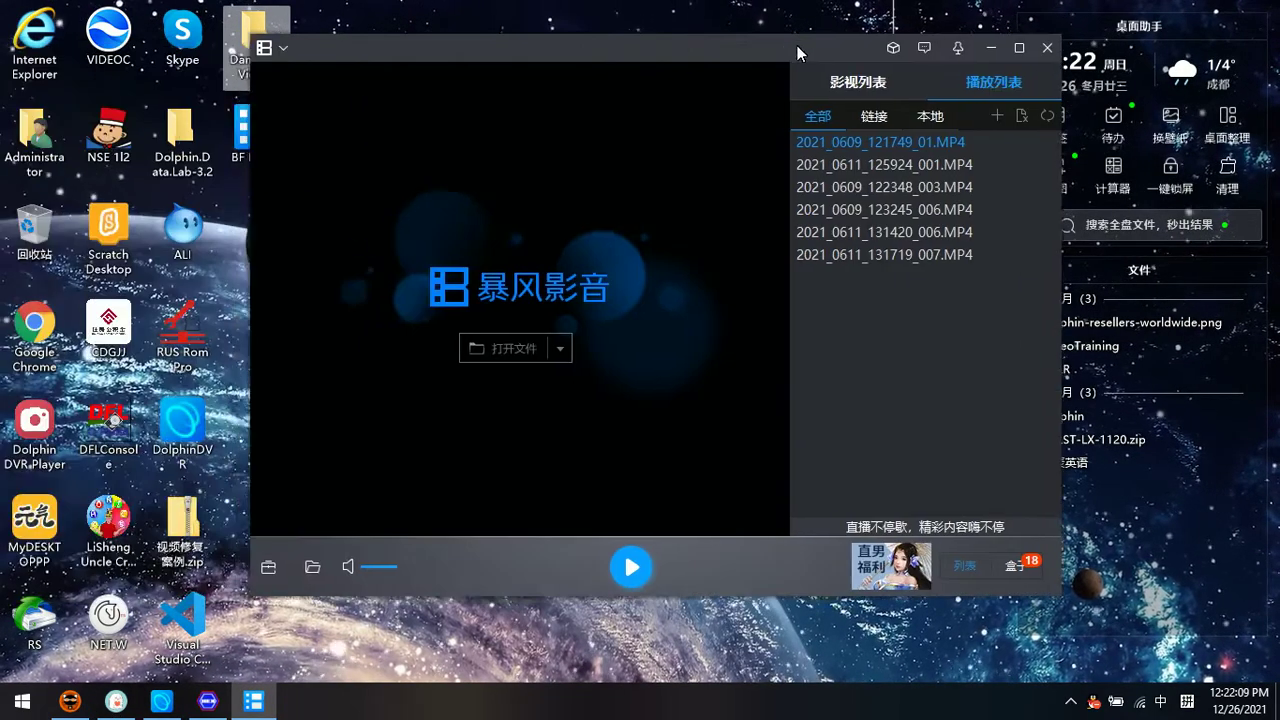
{"action": "double_click", "coordinate": [856, 167]}
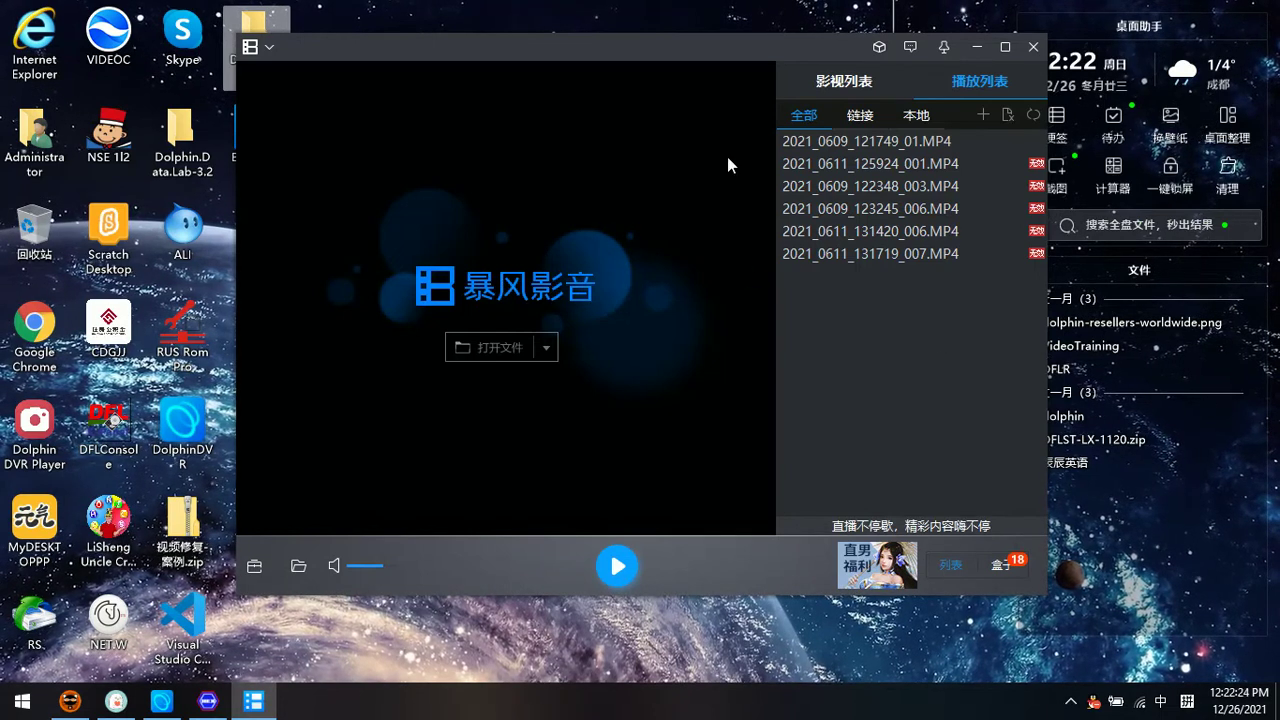
{"action": "left_click_drag", "start_coordinate": [706, 52], "coordinate": [688, 93]}
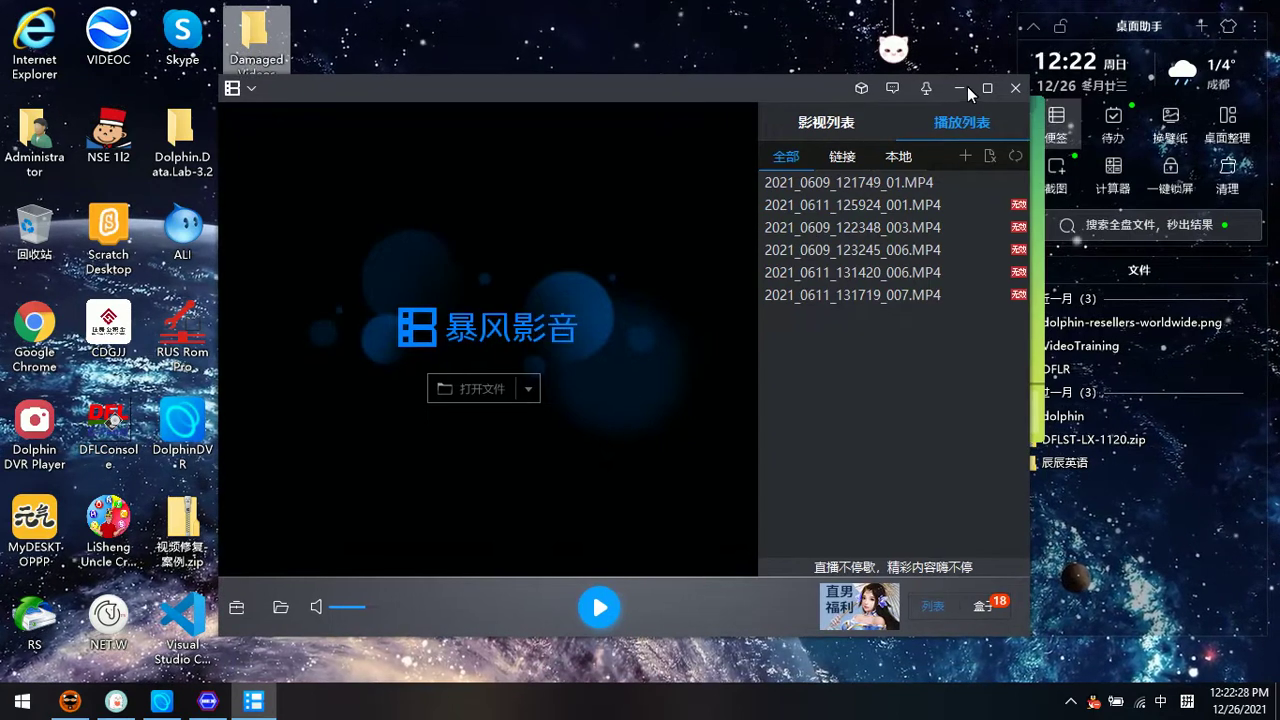
{"action": "left_click", "coordinate": [962, 88]}
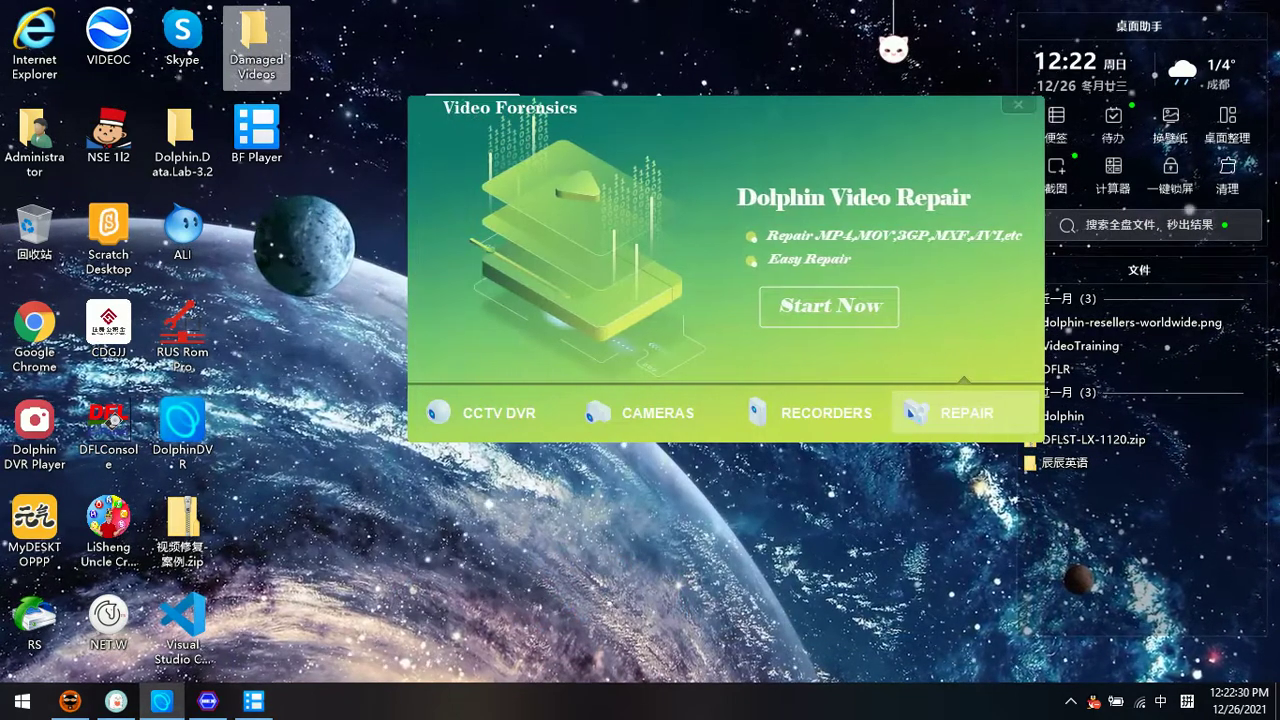
- Relaunch the repair tool with Start Now and choose MP4 Repair from File Repair
{"action": "mouse_move", "coordinate": [161, 702]}
{"action": "left_click", "coordinate": [830, 303]}
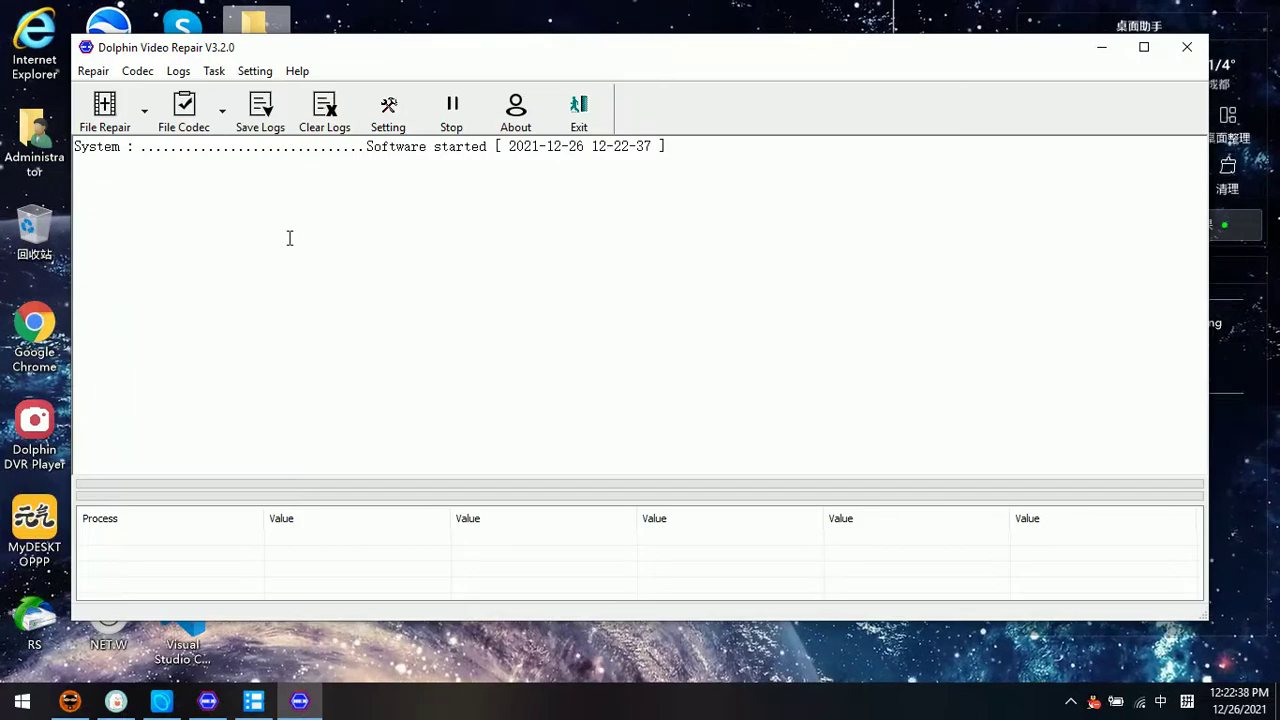
{"action": "left_click", "coordinate": [142, 112]}
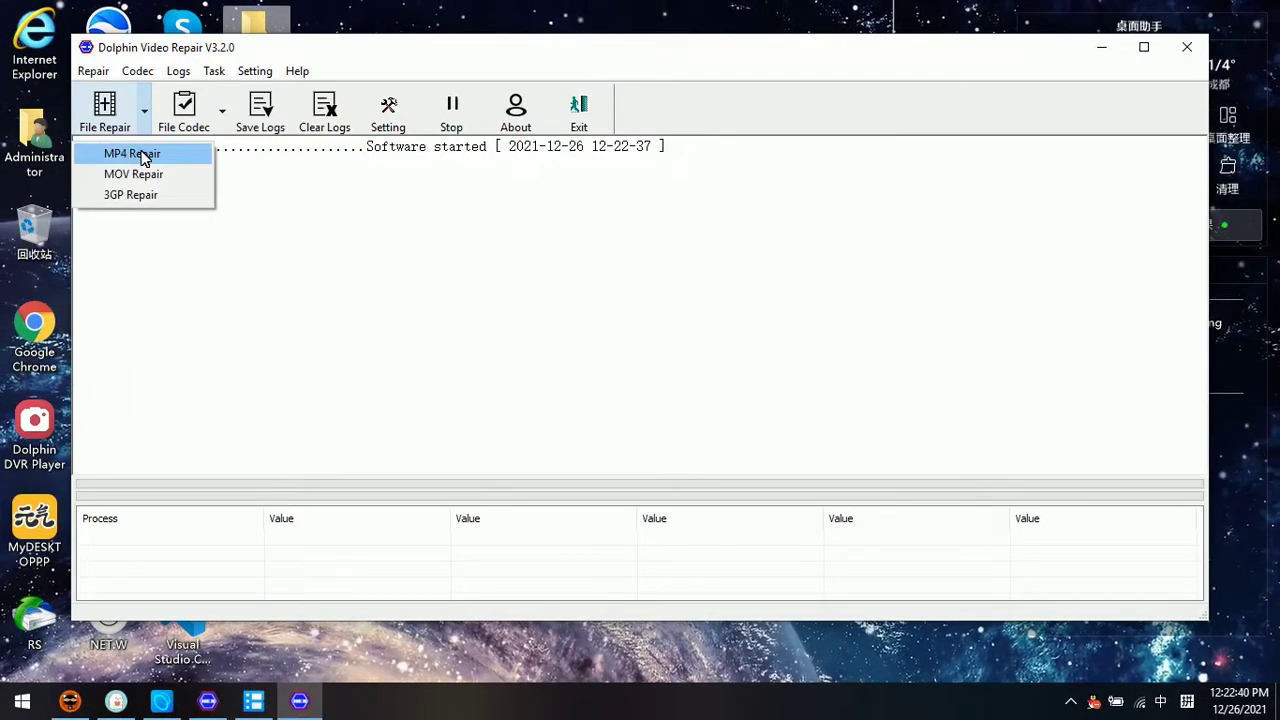
{"action": "left_click", "coordinate": [141, 155]}
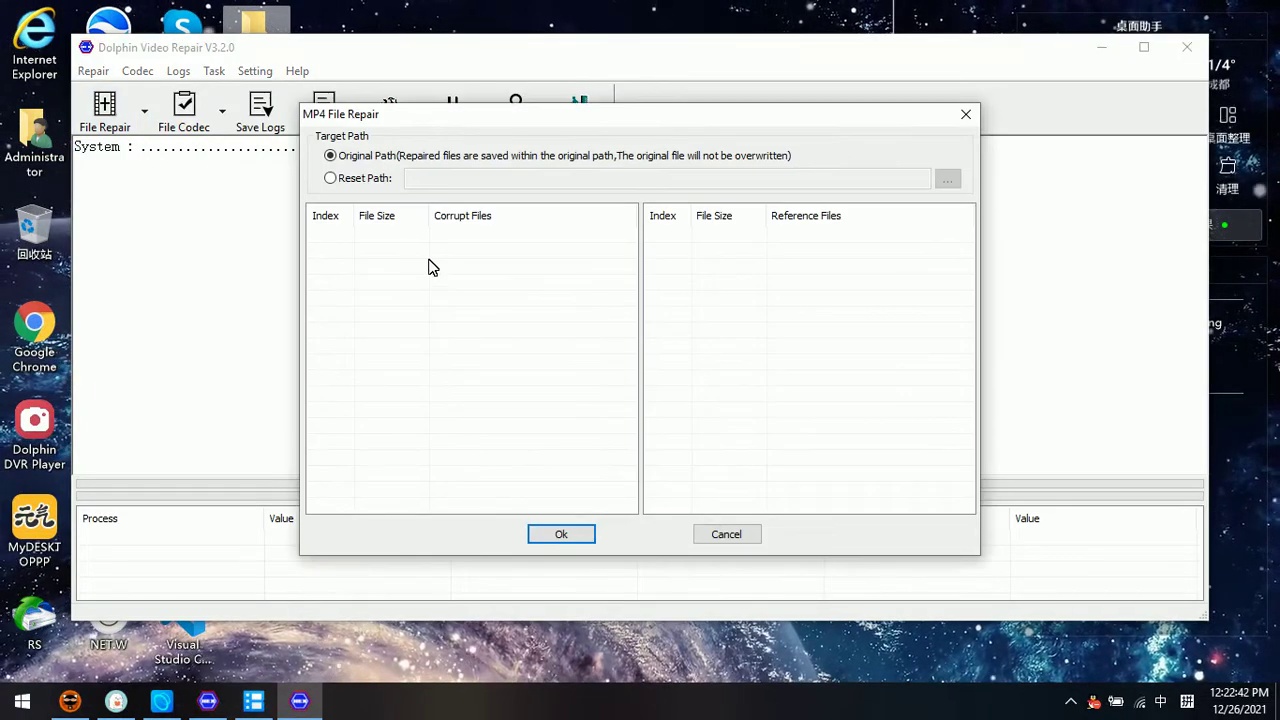
- Add 2021_0609_121749_01.MP4 and 2021_0609_122348_003.MP4 from DamagedMP4 as corrupt files
{"action": "right_click", "coordinate": [406, 297]}
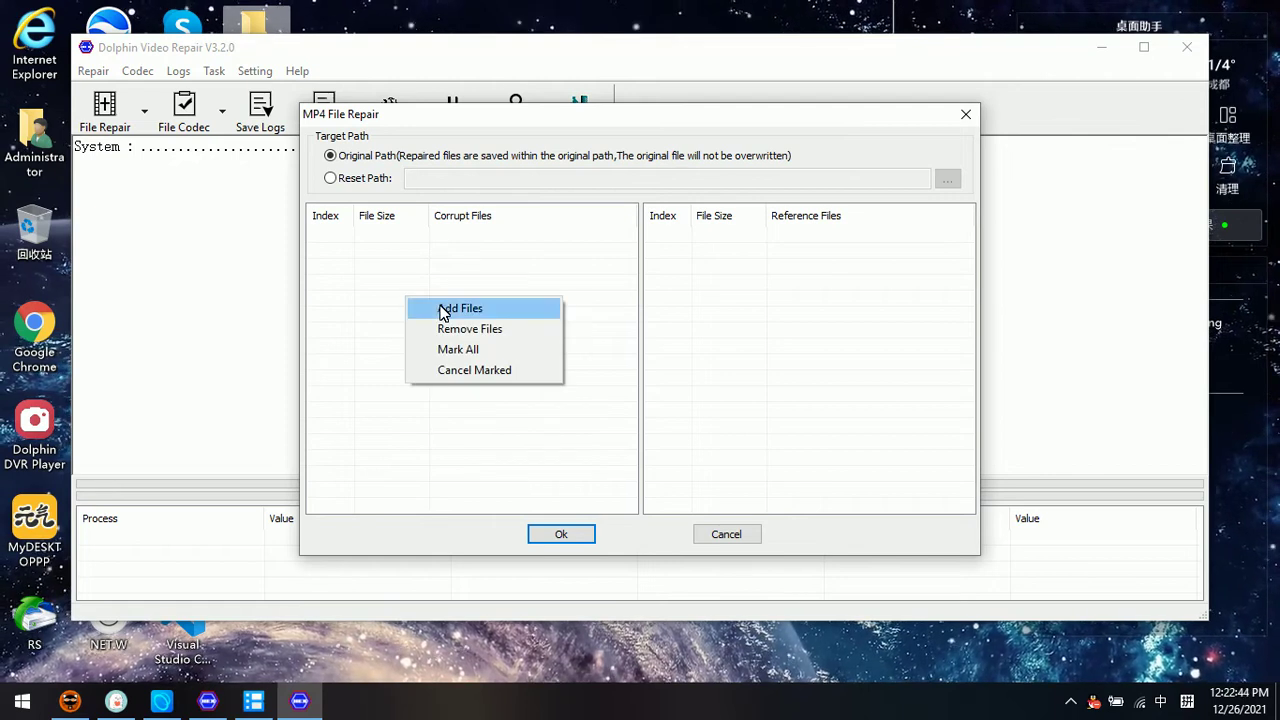
{"action": "left_click", "coordinate": [490, 312]}
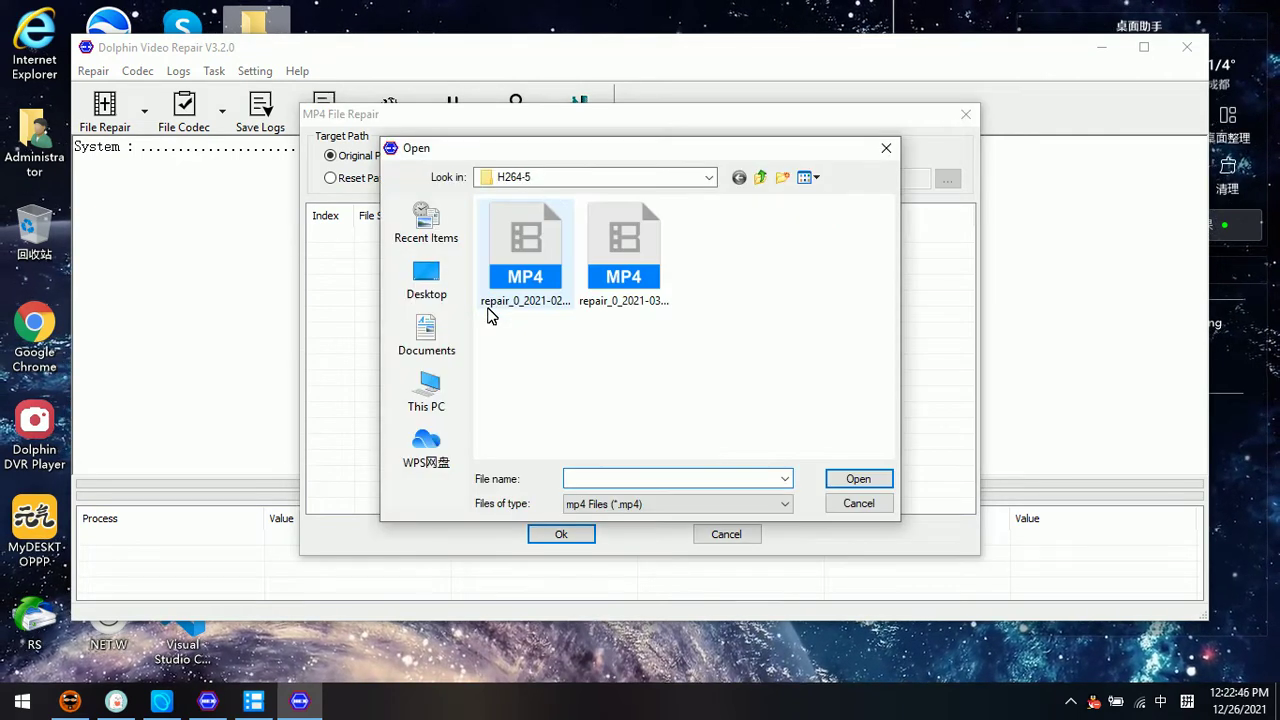
{"action": "left_click", "coordinate": [760, 178]}
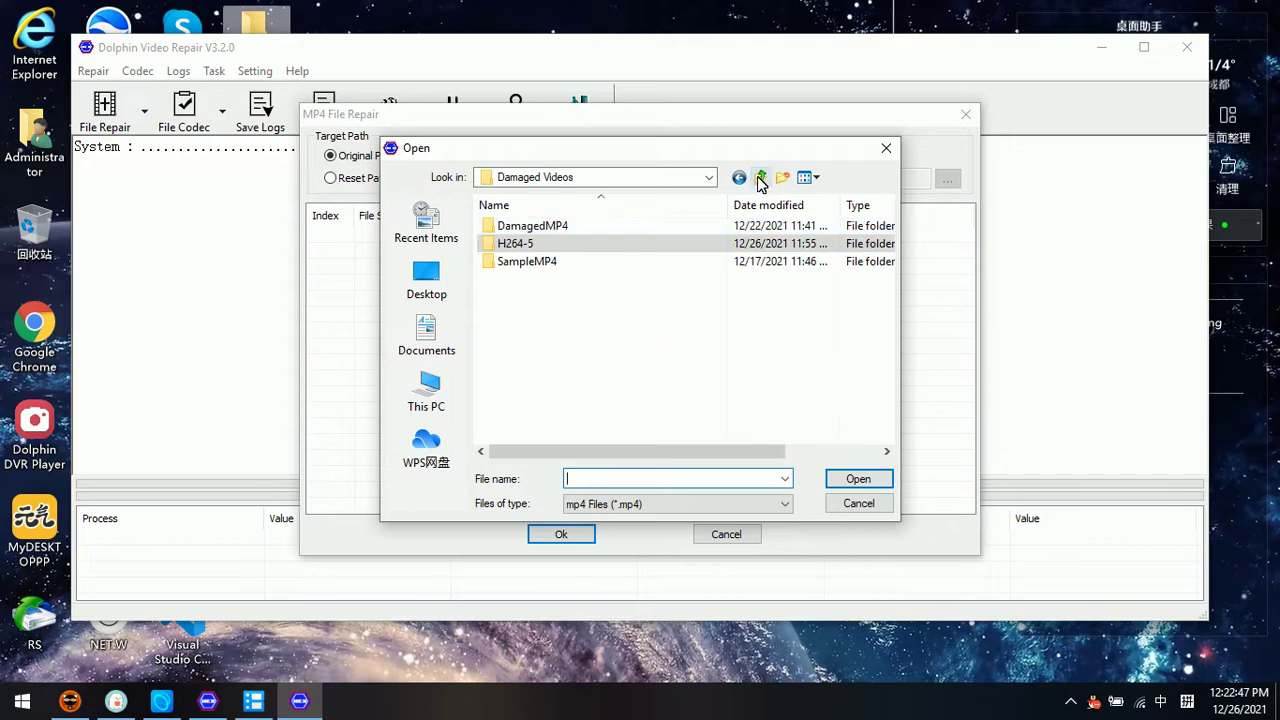
{"action": "double_click", "coordinate": [558, 231]}
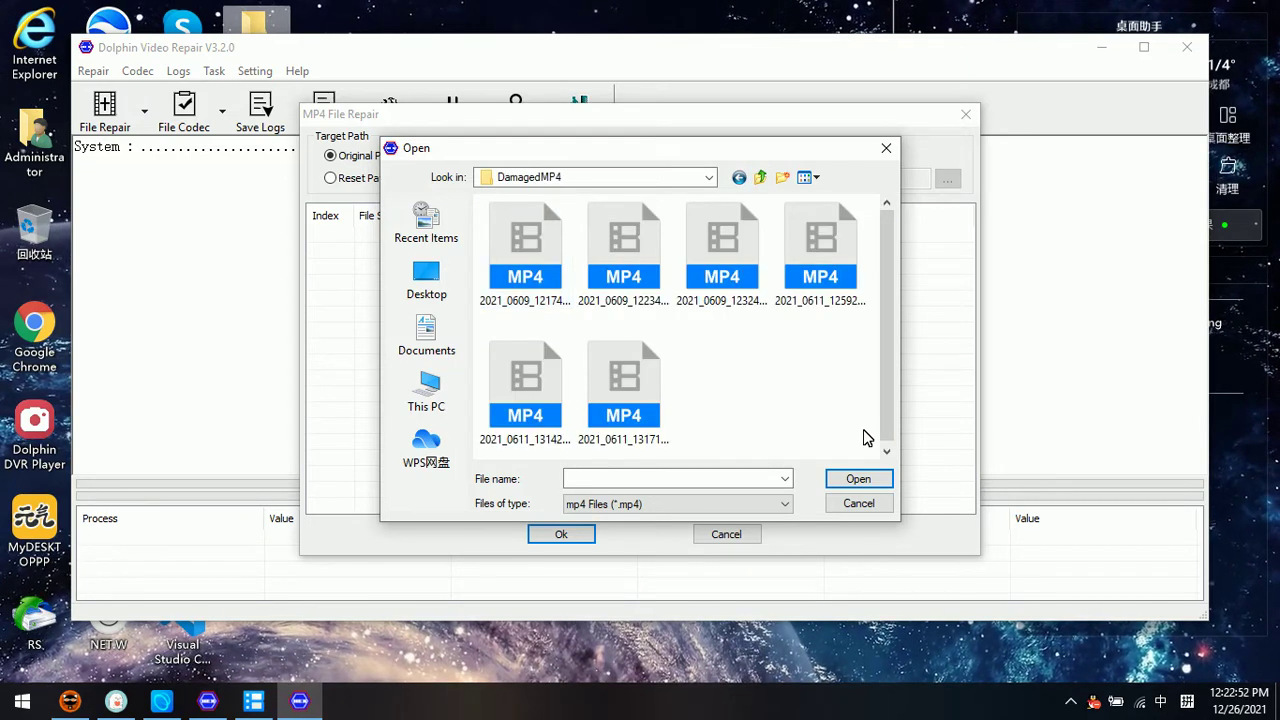
{"action": "left_click", "coordinate": [526, 254]}
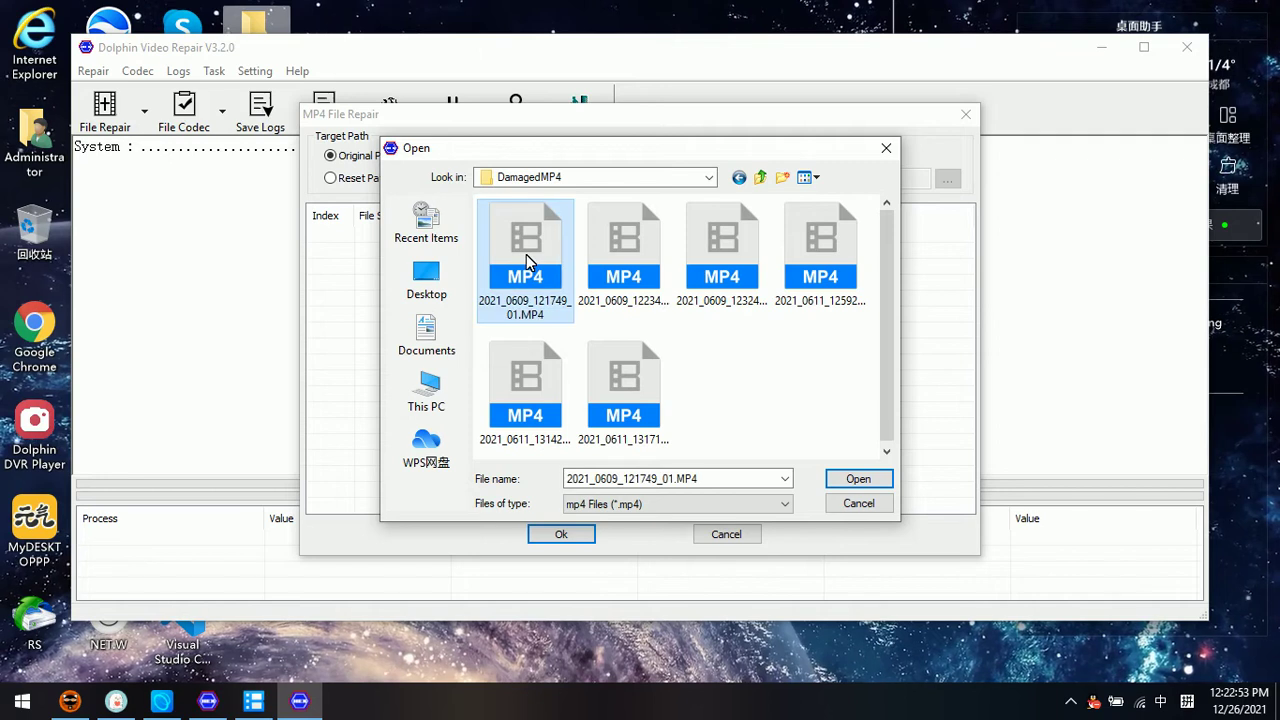
{"action": "left_click", "coordinate": [637, 277], "text": "ctrl"}
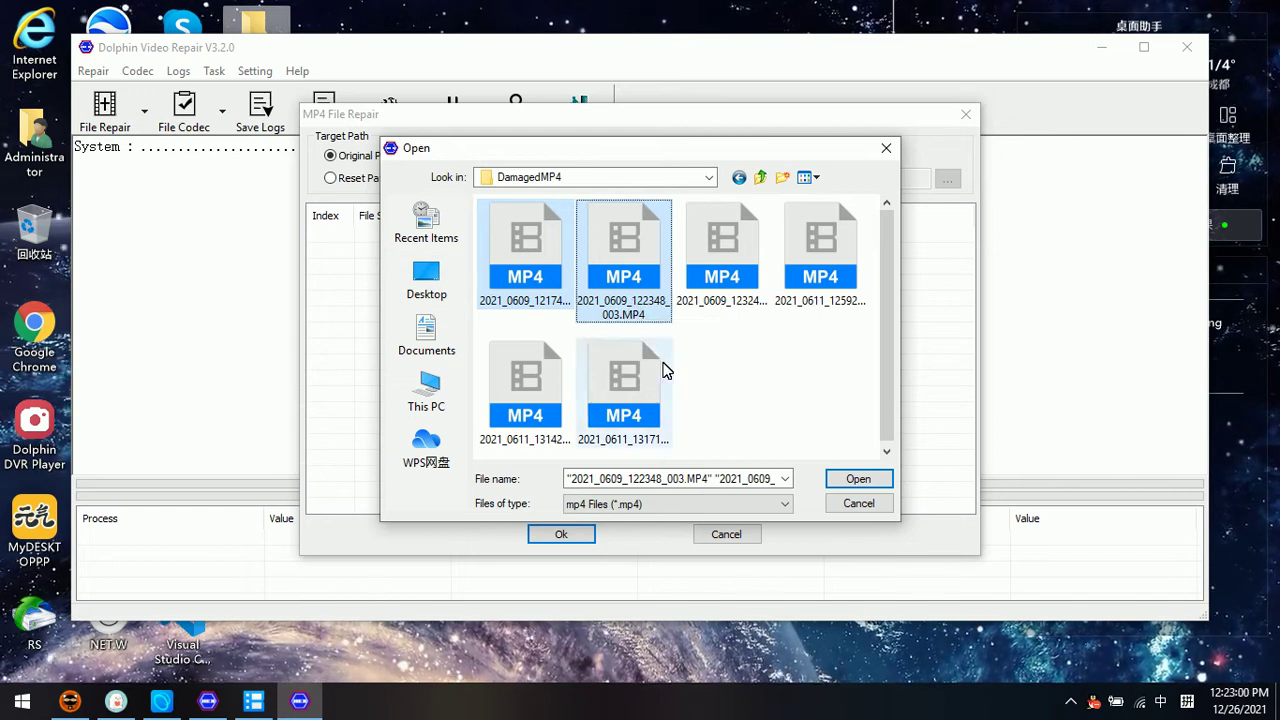
{"action": "left_click", "coordinate": [858, 479]}
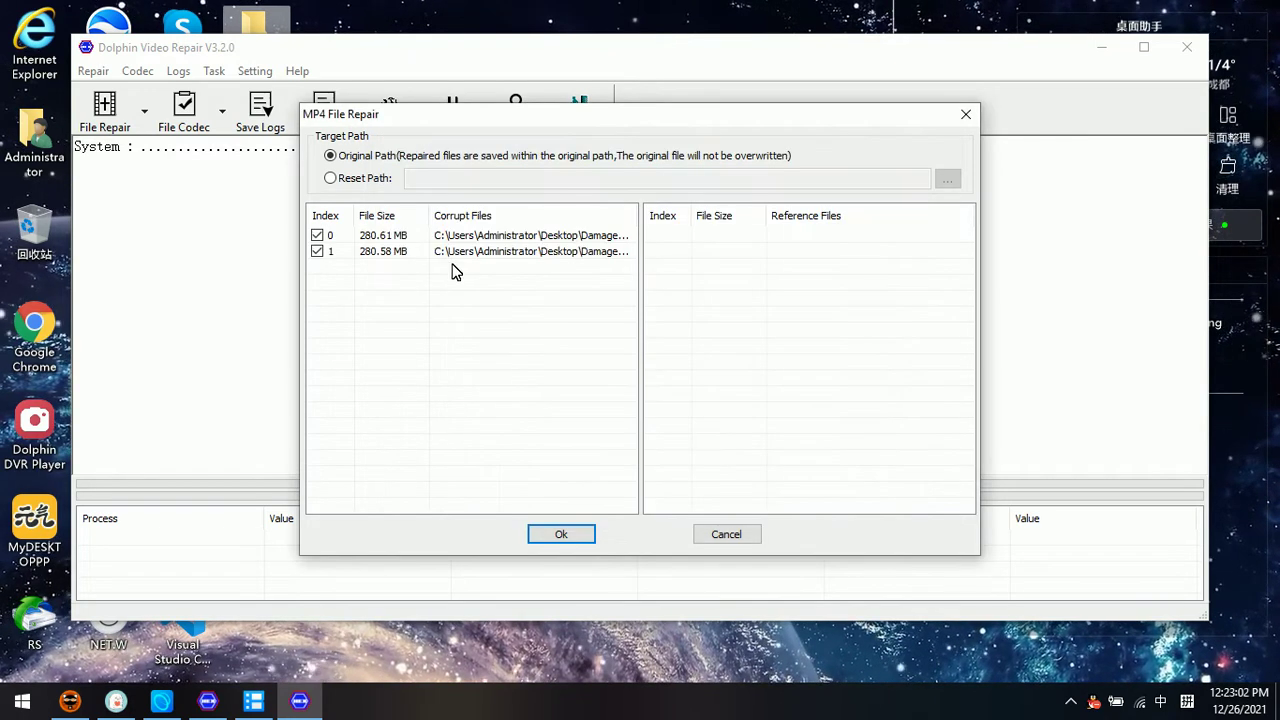
- Add all four clips from Damaged Videos > SampleMP4 as reference files
{"action": "right_click", "coordinate": [704, 258]}
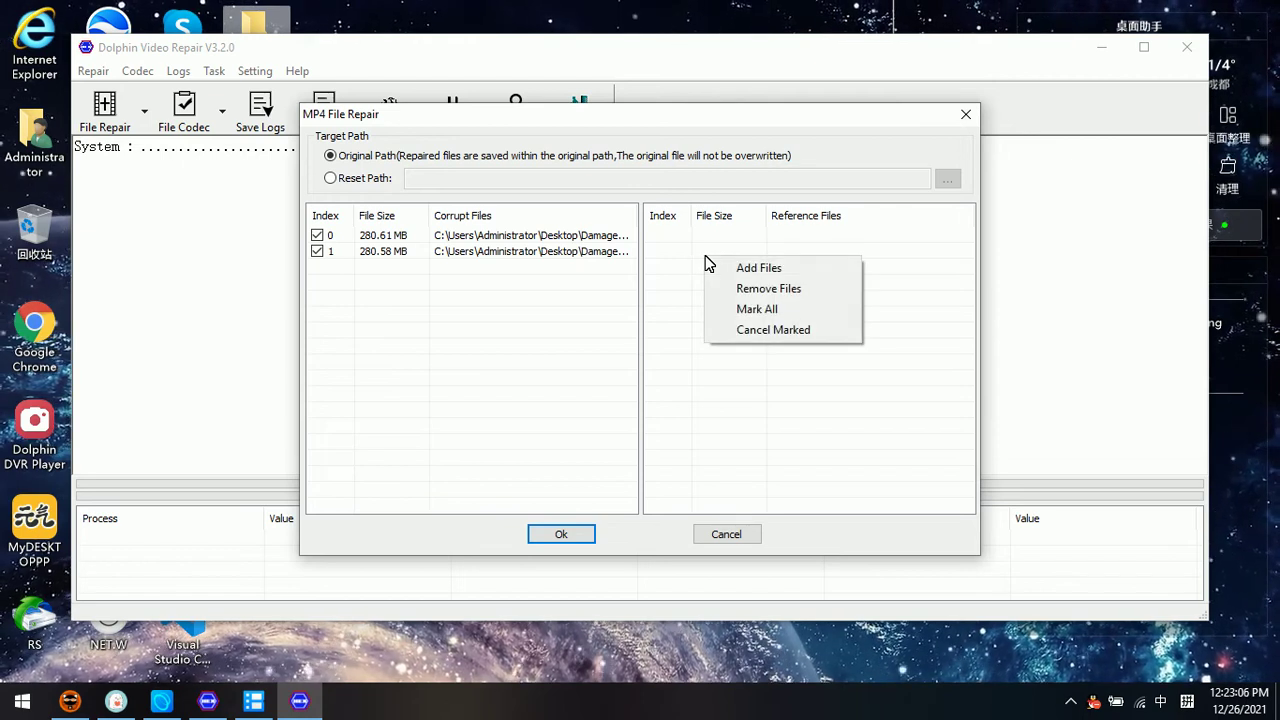
{"action": "left_click", "coordinate": [768, 268]}
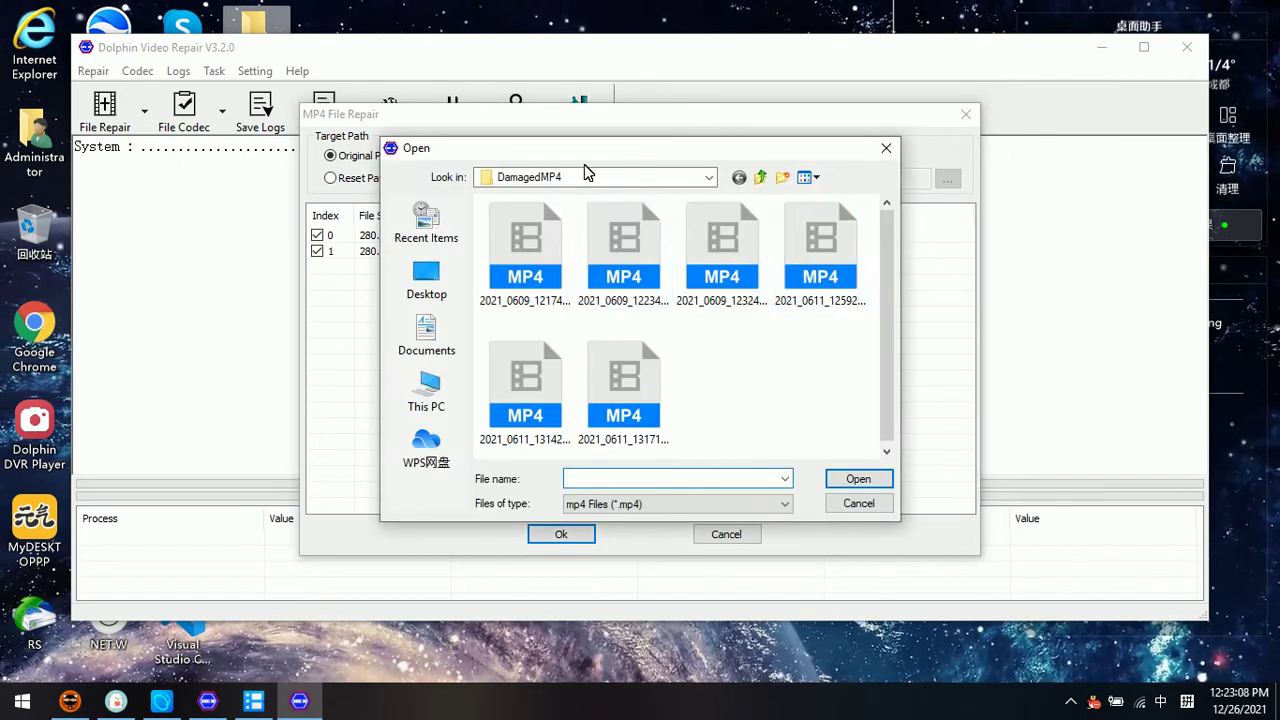
{"action": "left_click_drag", "start_coordinate": [600, 150], "coordinate": [878, 144]}
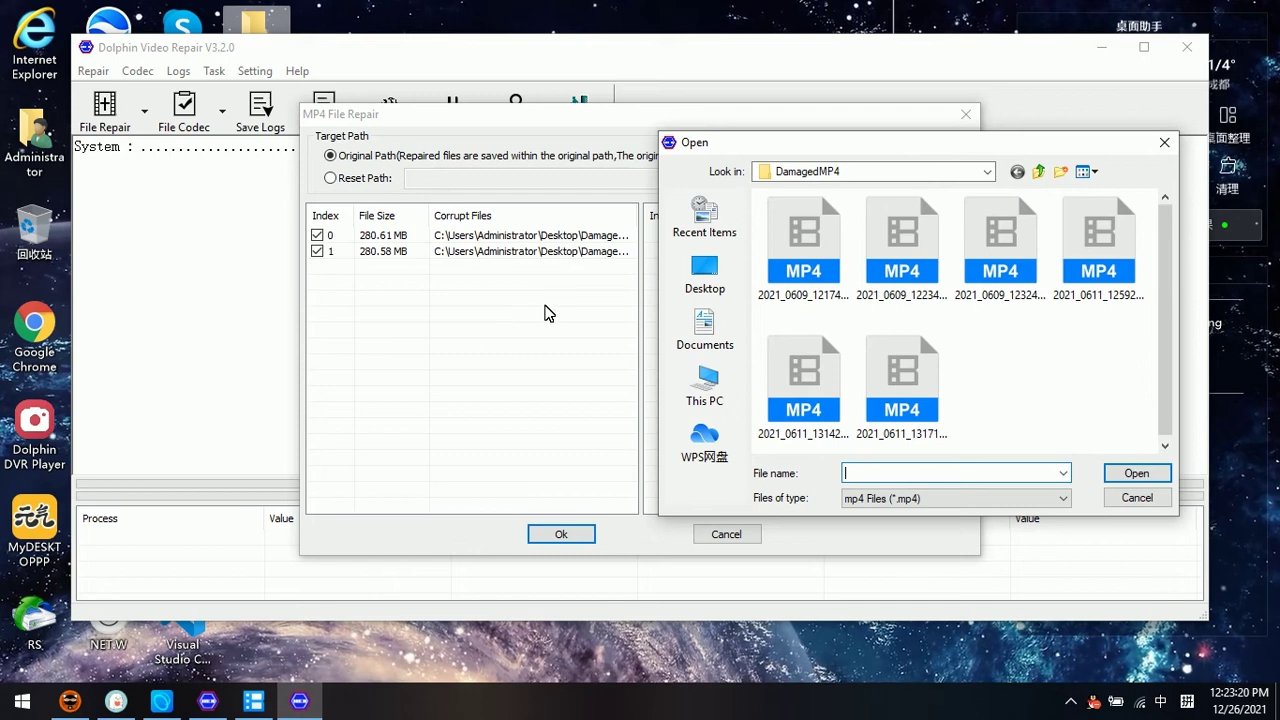
{"action": "left_click", "coordinate": [986, 172]}
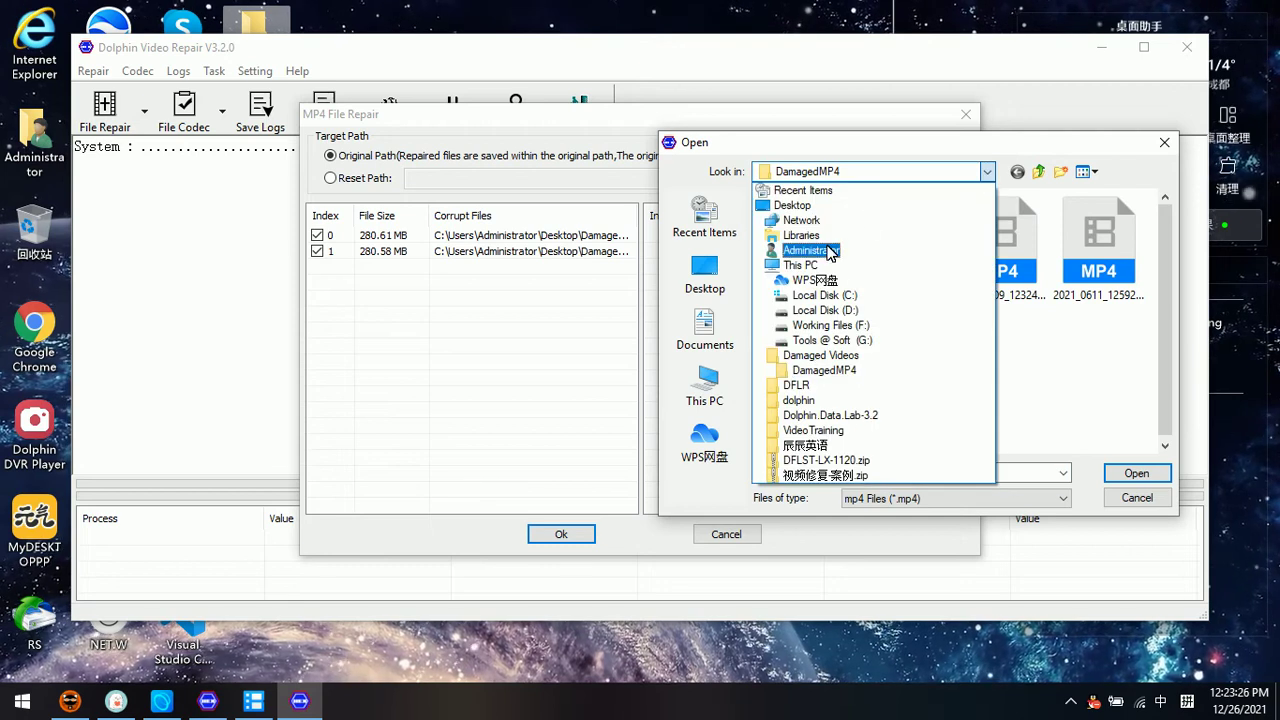
{"action": "left_click", "coordinate": [822, 355]}
{"action": "double_click", "coordinate": [818, 258]}
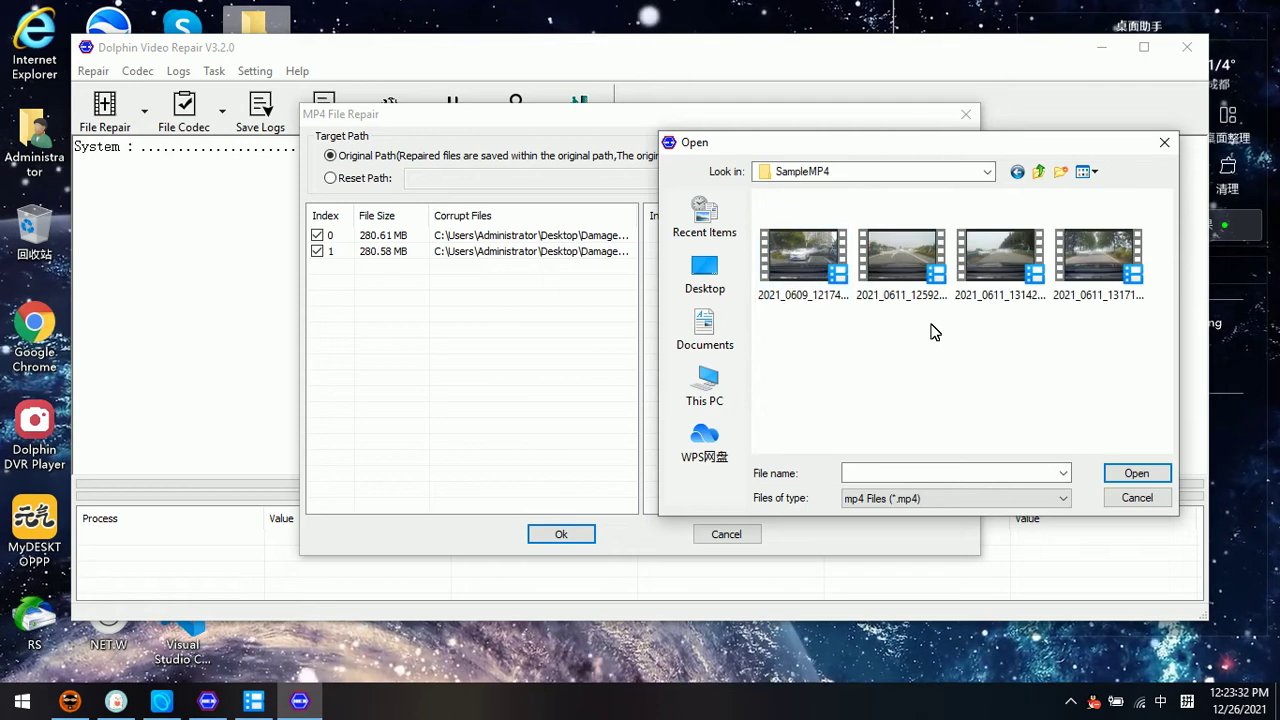
{"action": "left_click_drag", "start_coordinate": [1095, 305], "coordinate": [734, 243]}
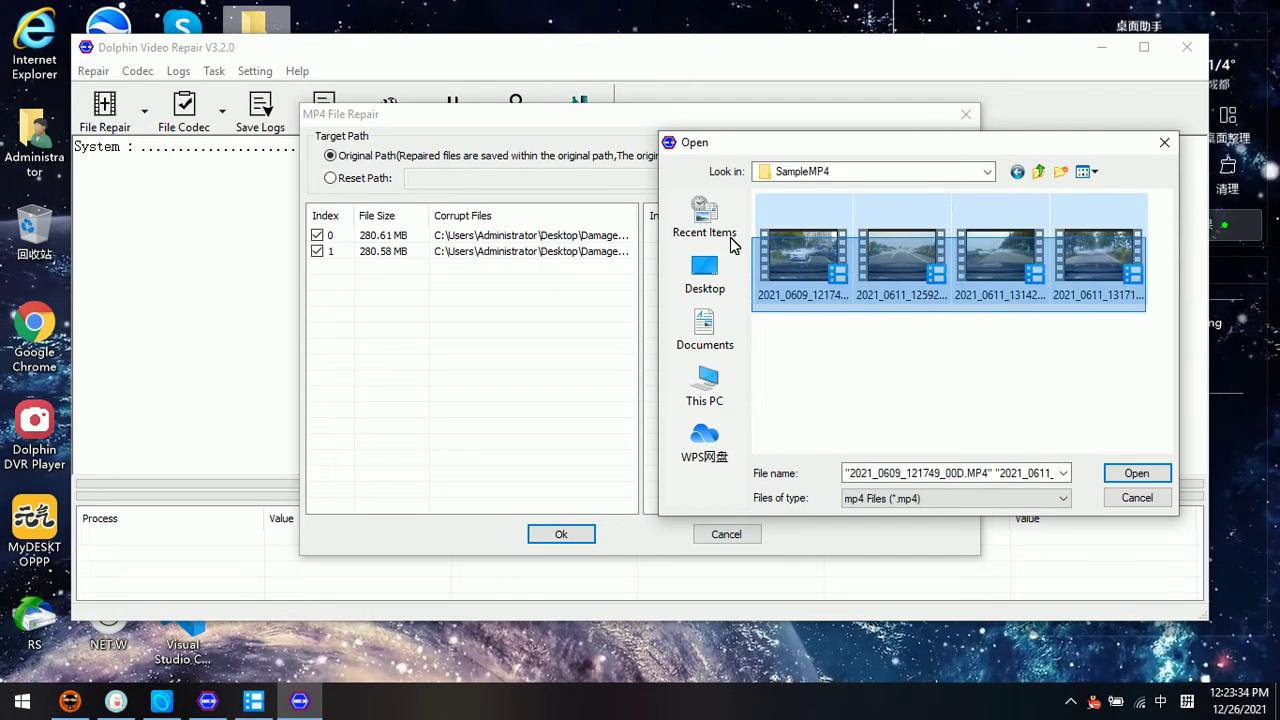
{"action": "left_click", "coordinate": [1130, 477]}
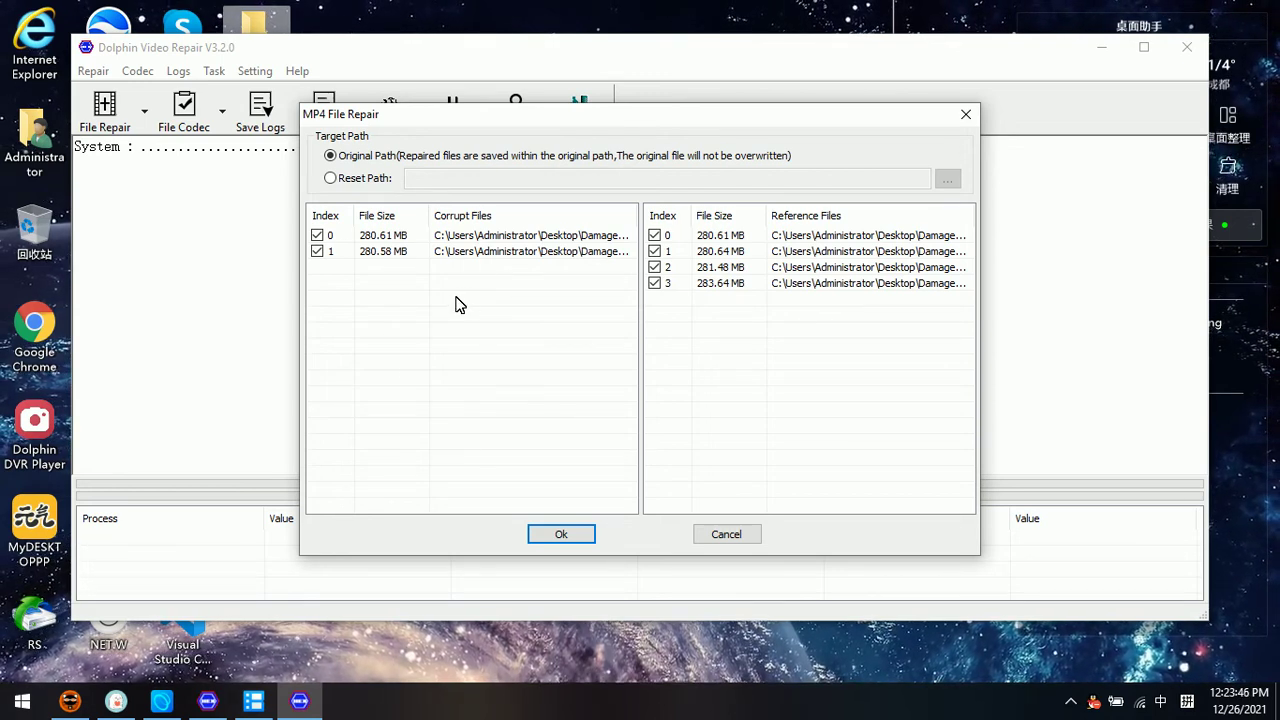
- Run the repair, then review the log's reference sample details and repaired file paths
{"action": "left_click", "coordinate": [561, 536]}
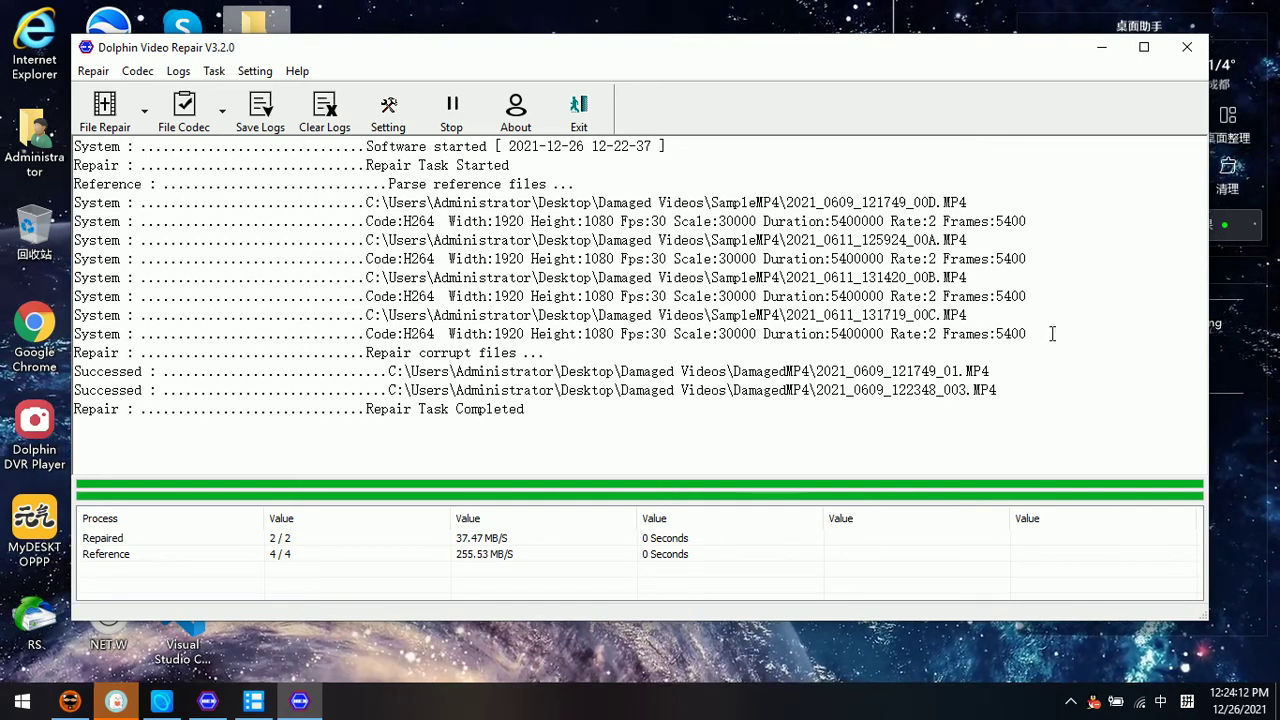
{"action": "left_click_drag", "start_coordinate": [1052, 334], "coordinate": [77, 200]}
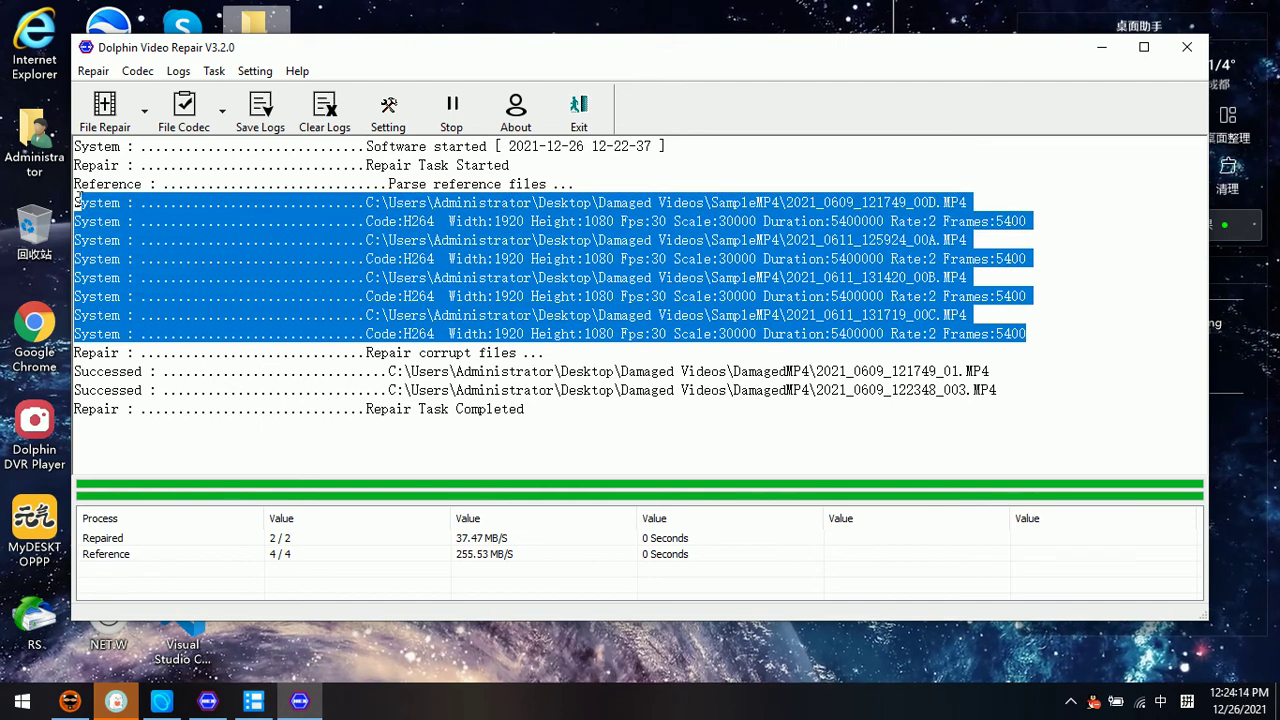
{"action": "left_click_drag", "start_coordinate": [68, 197], "coordinate": [70, 184]}
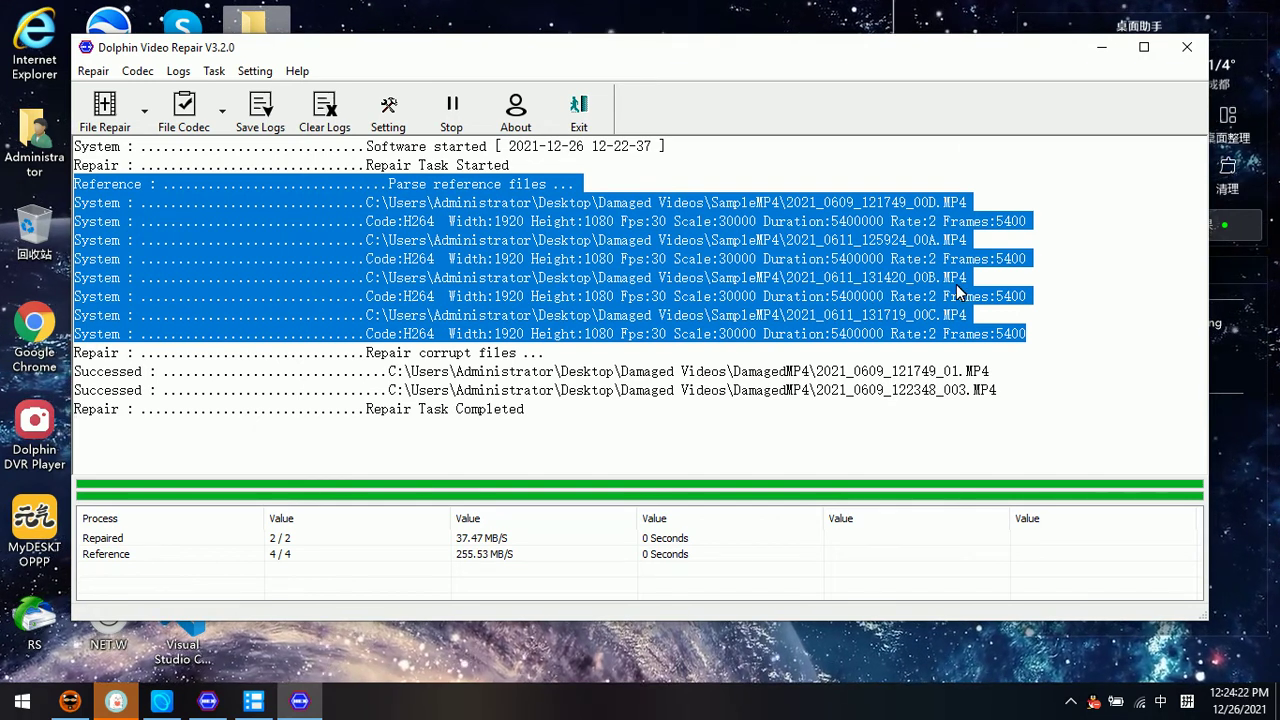
{"action": "left_click", "coordinate": [1082, 300]}
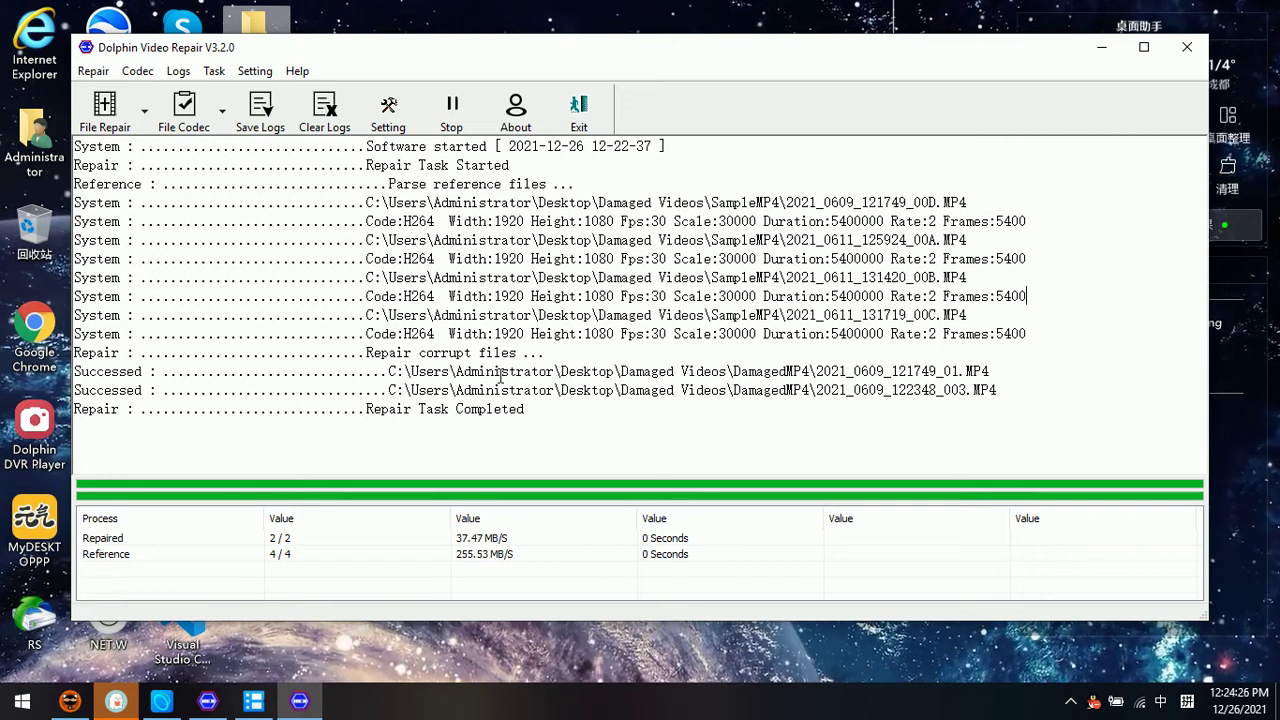
{"action": "left_click_drag", "start_coordinate": [1046, 389], "coordinate": [76, 371]}
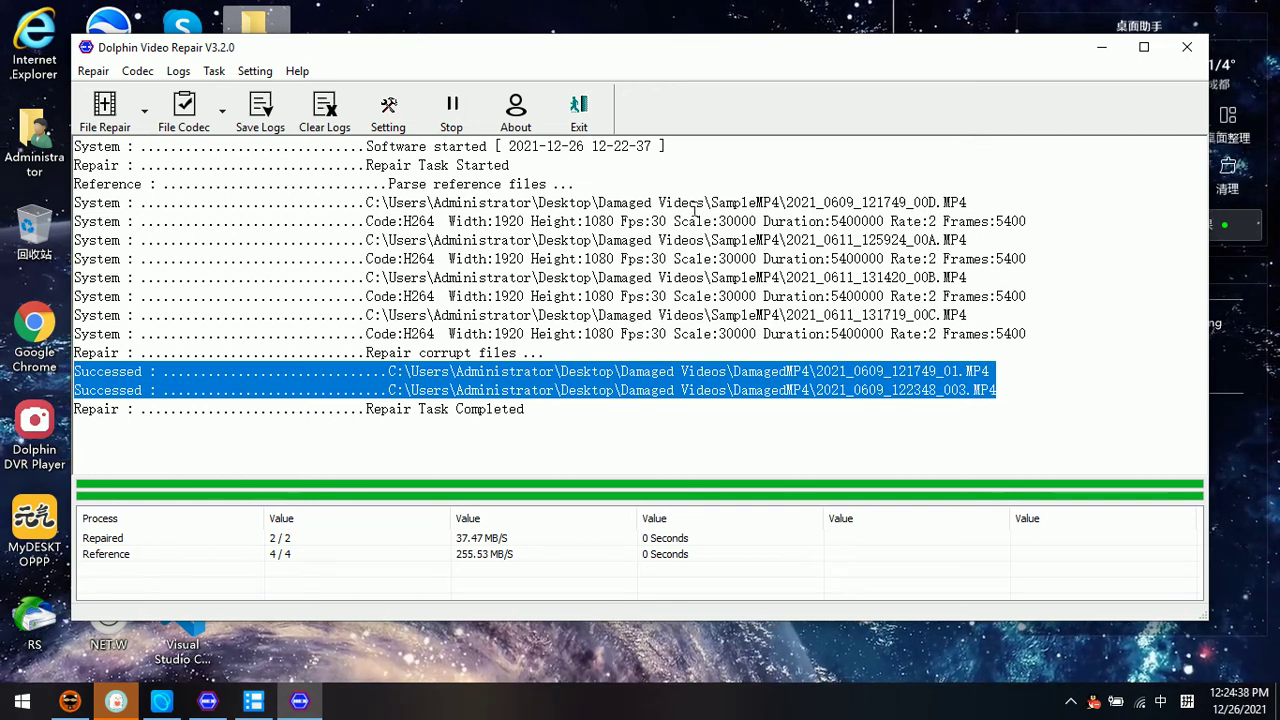
{"action": "left_click", "coordinate": [594, 424]}
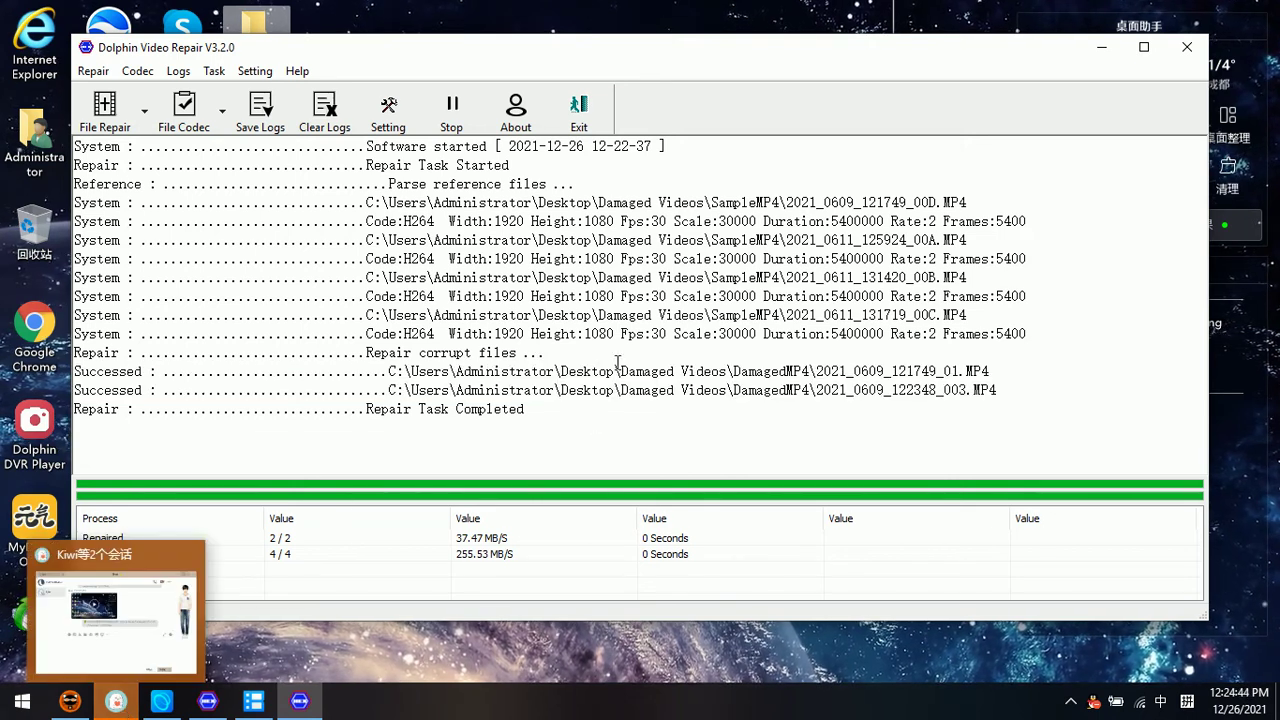
- Minimize the repair tool, open Damaged Videos > DamagedMP4, and select both repair_0_ copies
{"action": "left_click", "coordinate": [1103, 55]}
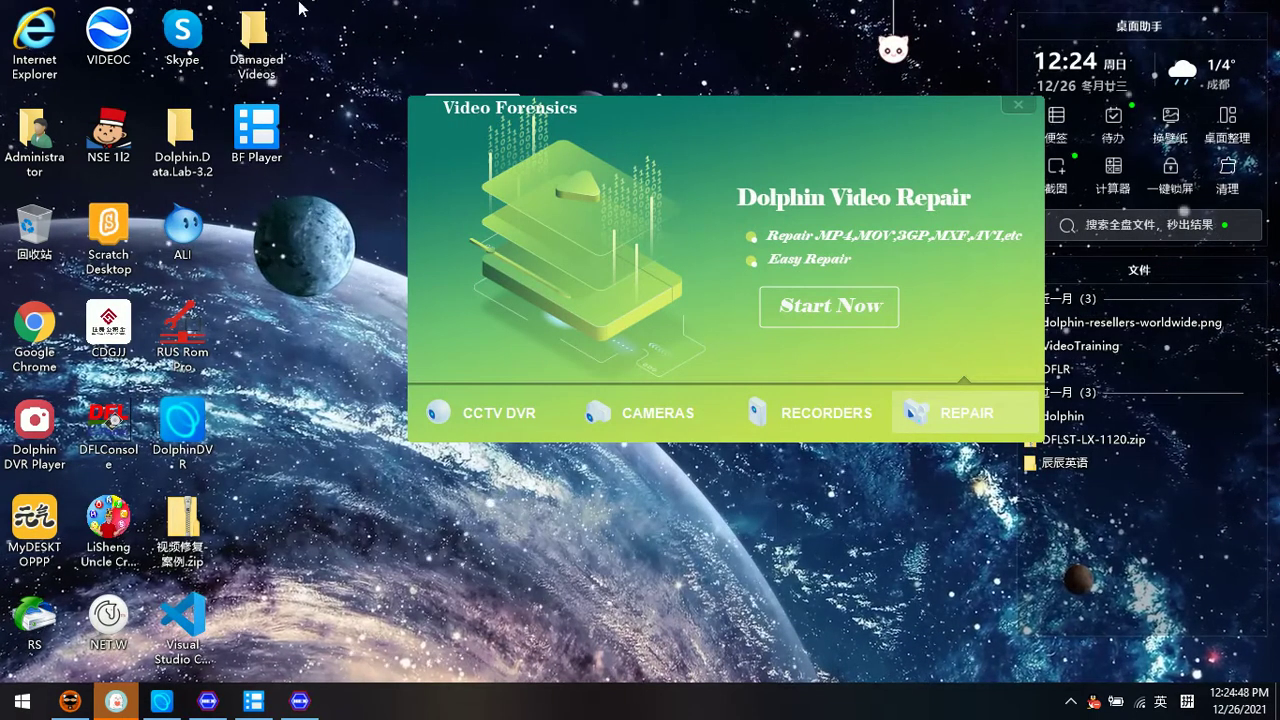
{"action": "double_click", "coordinate": [255, 40]}
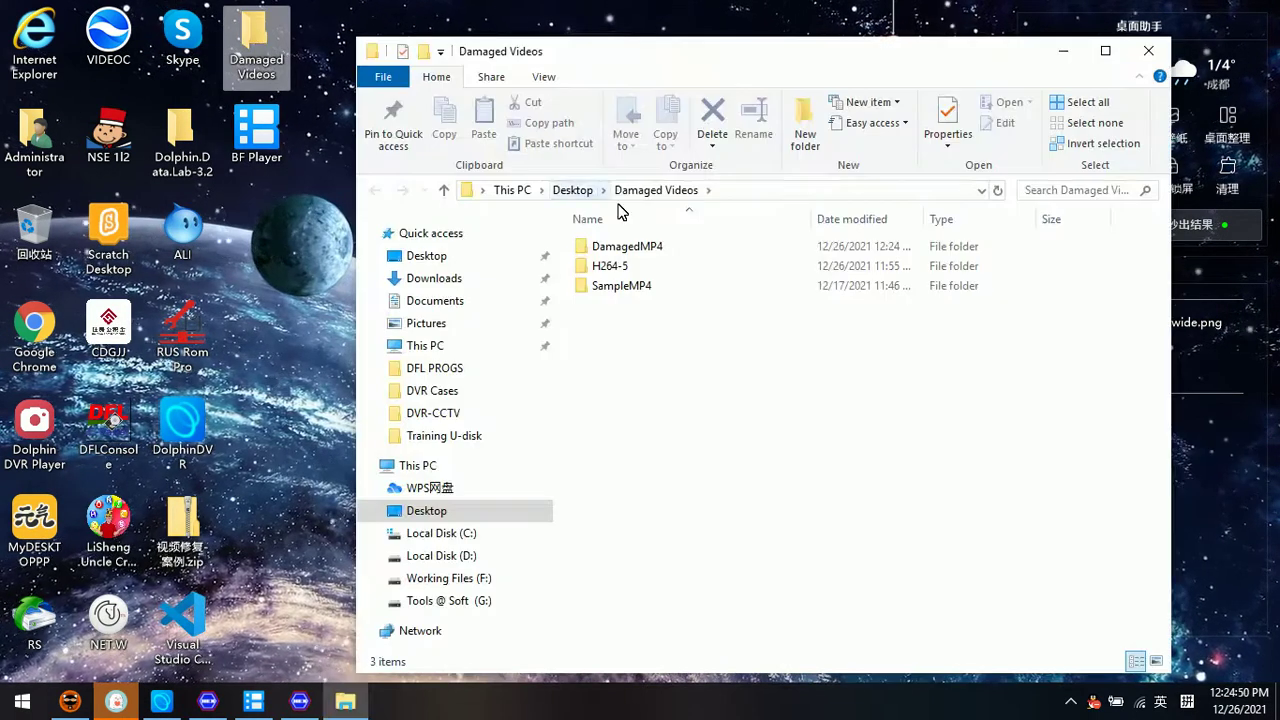
{"action": "left_click", "coordinate": [660, 252]}
{"action": "double_click", "coordinate": [659, 247]}
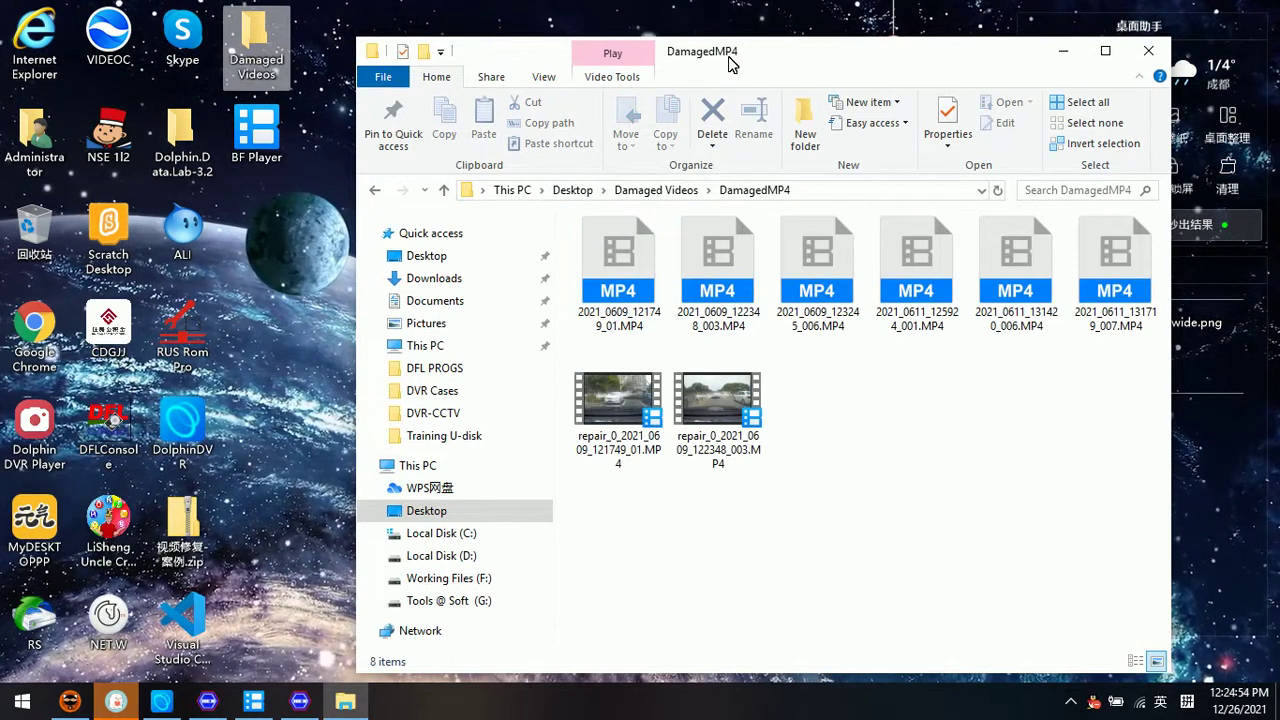
{"action": "left_click_drag", "start_coordinate": [815, 58], "coordinate": [772, 44]}
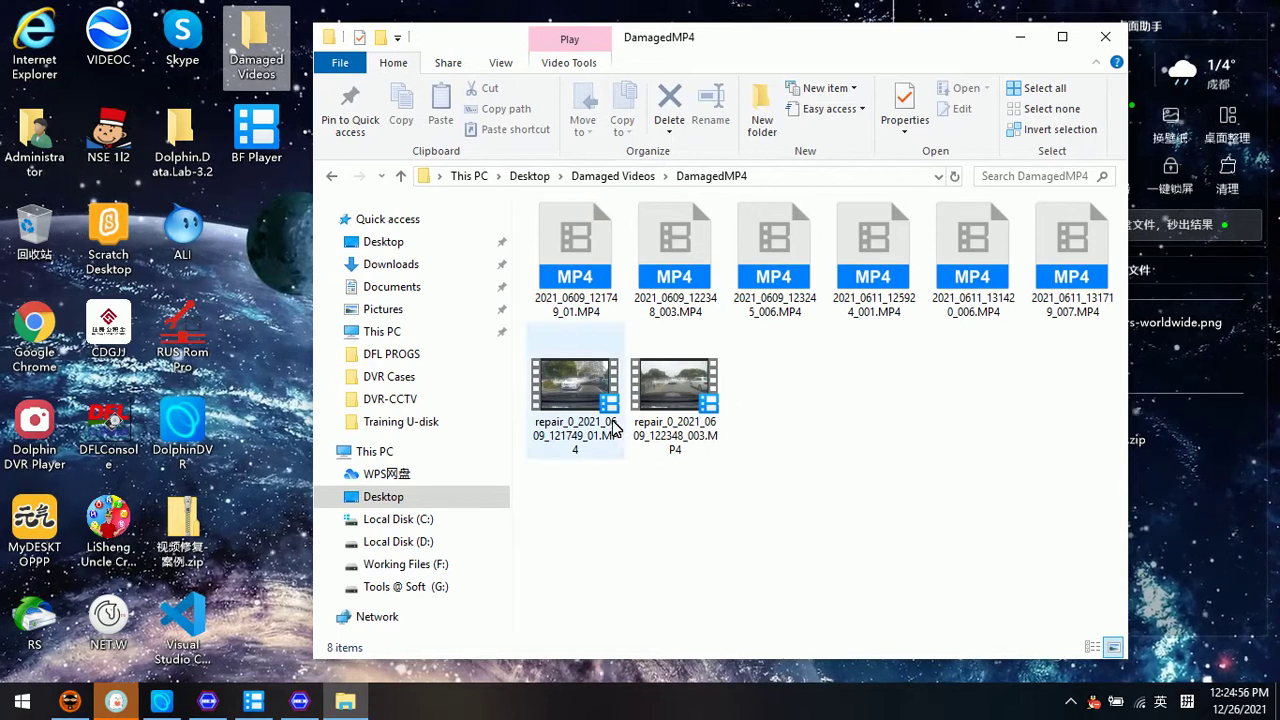
{"action": "left_click_drag", "start_coordinate": [813, 470], "coordinate": [513, 388]}
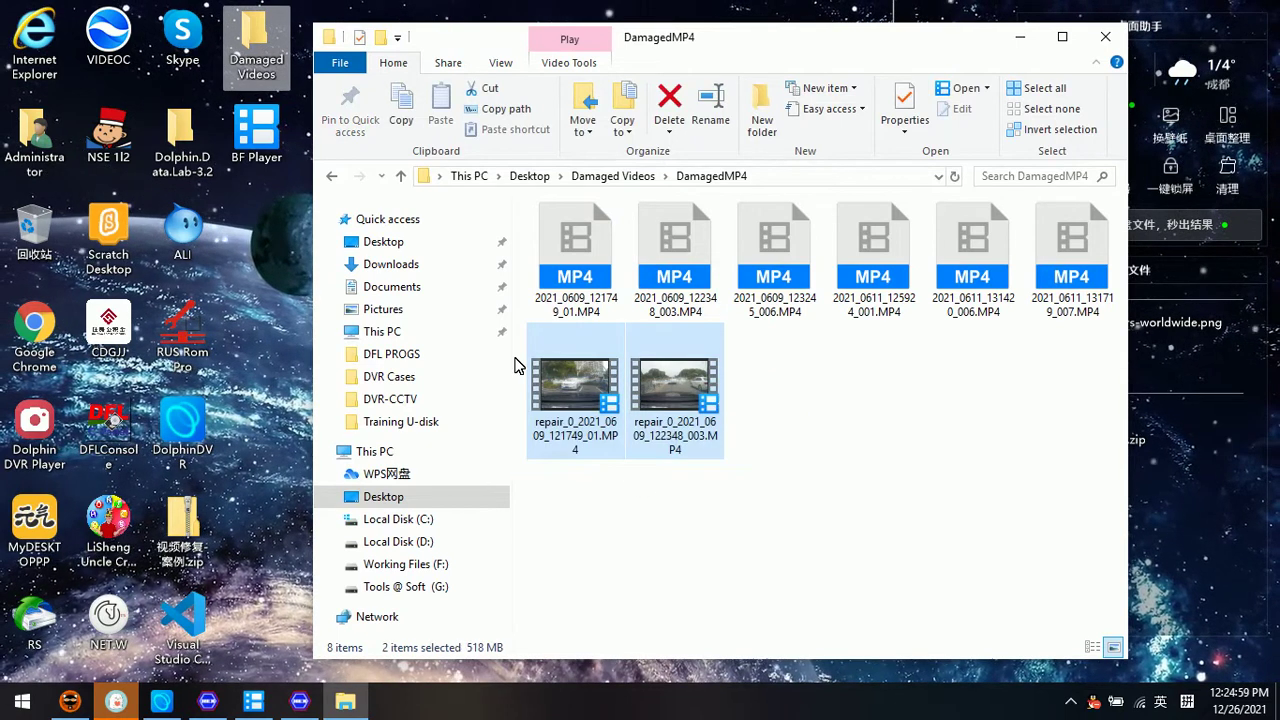
- Play repair_0_2021_0609_121749_01.MP4 in Baofeng Player, then dismiss the crash on the second clip
{"action": "double_click", "coordinate": [566, 383]}
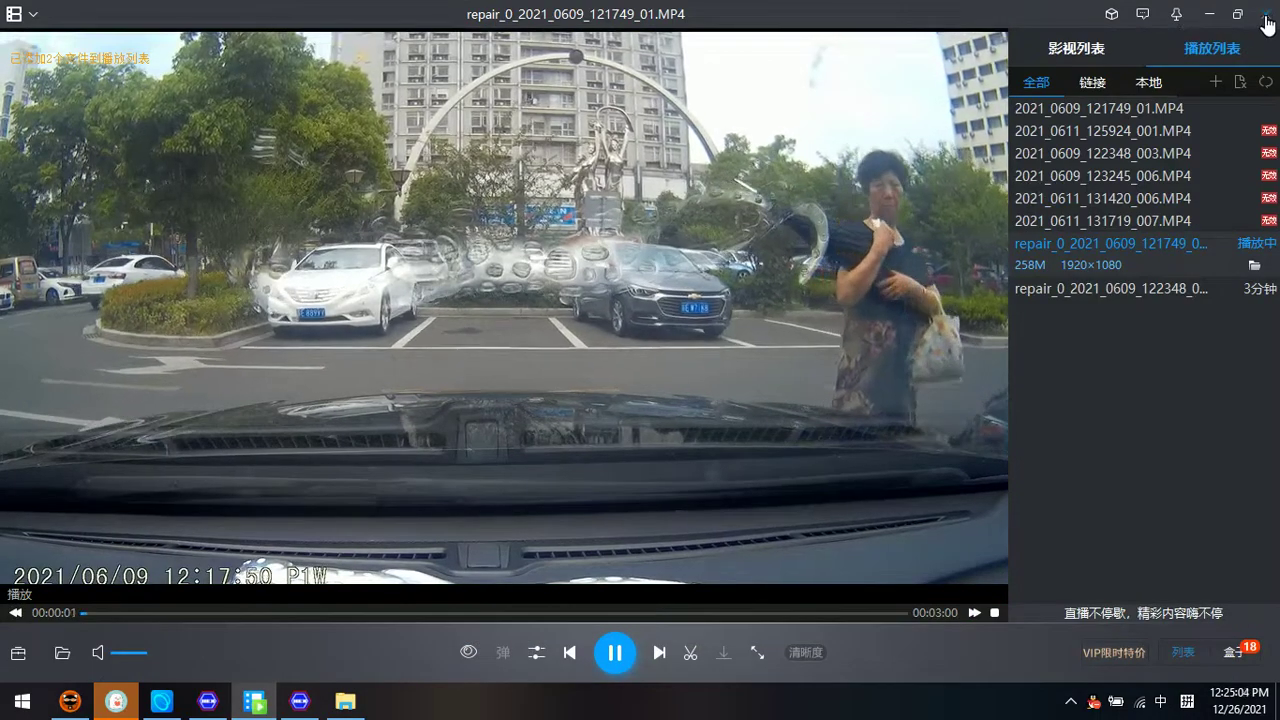
{"action": "left_click", "coordinate": [1266, 16]}
{"action": "left_click", "coordinate": [693, 395]}
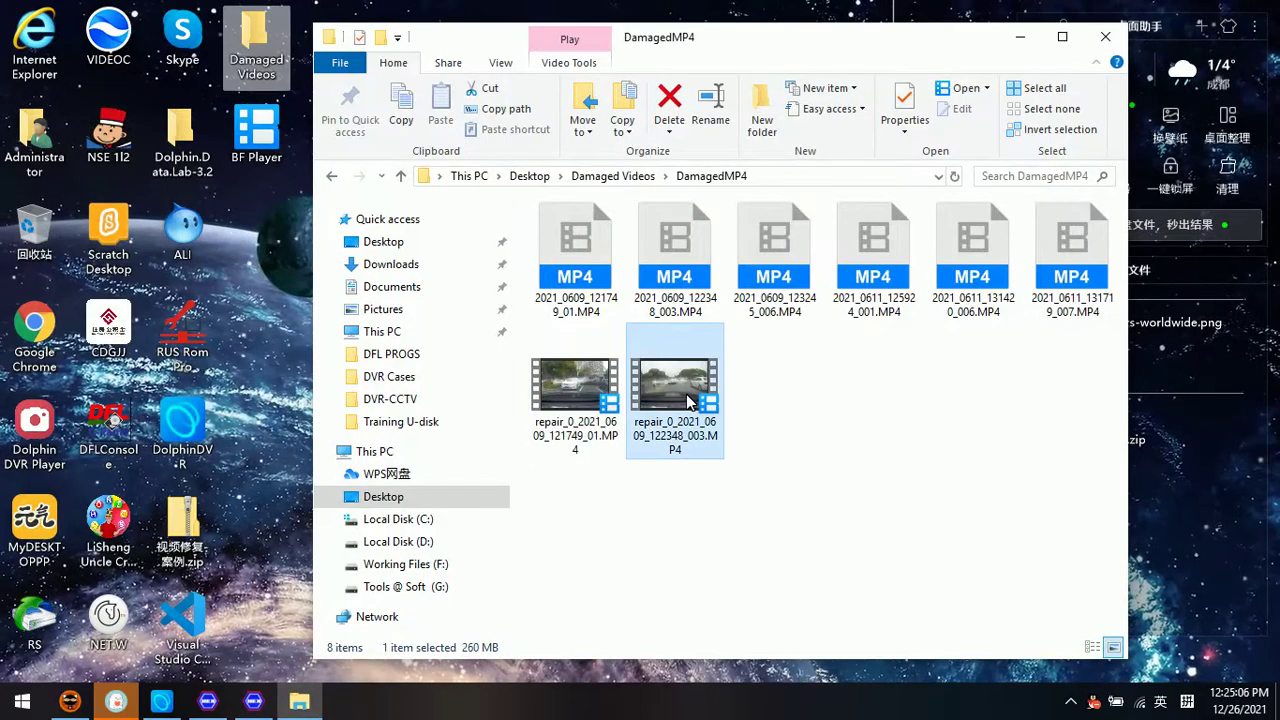
{"action": "double_click", "coordinate": [688, 400]}
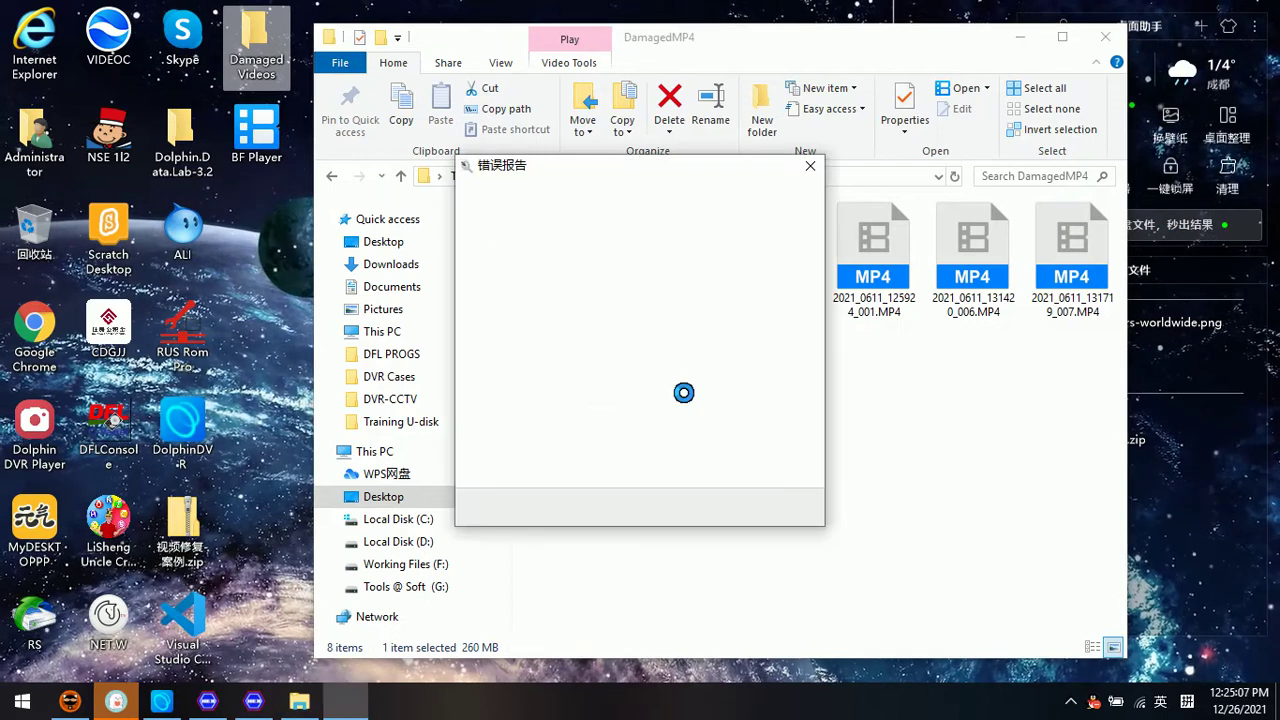
{"action": "left_click", "coordinate": [810, 166]}
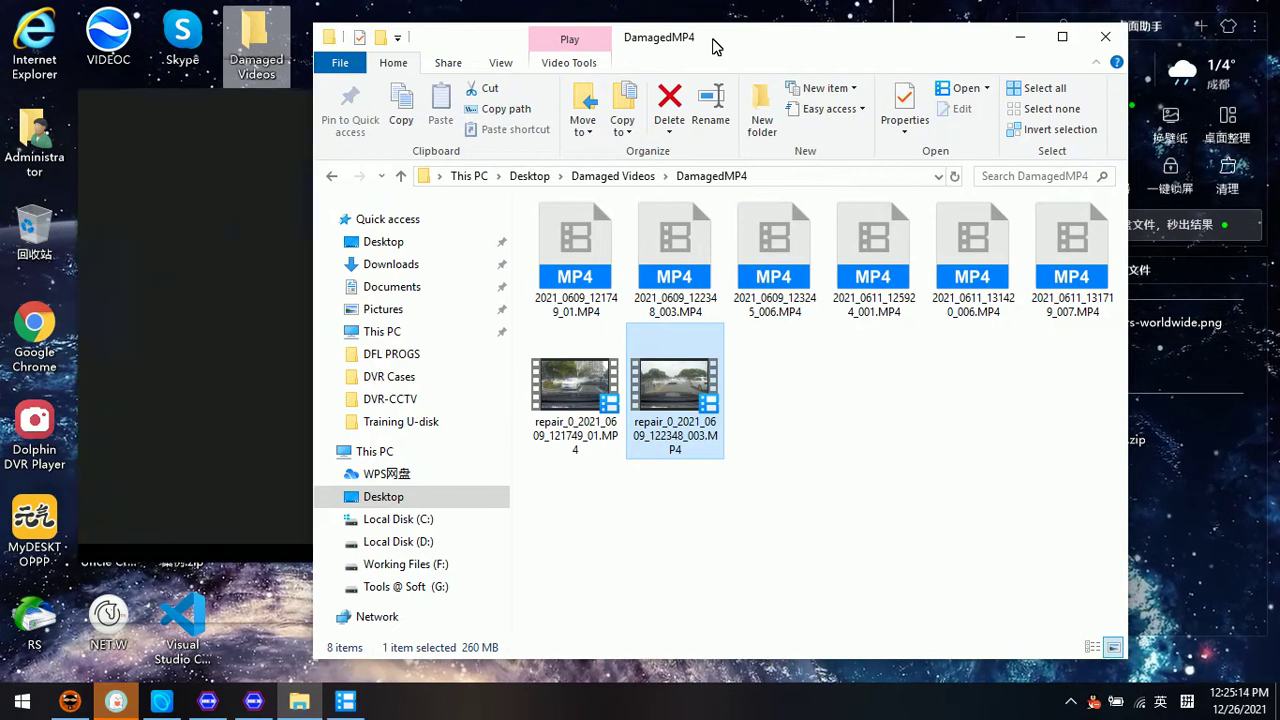
{"action": "left_click_drag", "start_coordinate": [716, 51], "coordinate": [748, 55]}
- Play both repair_0_ clips from the Baofeng playlist, ending with repair_0_2021_0609_122348_003.MP4, then close the player
{"action": "left_click", "coordinate": [323, 89]}
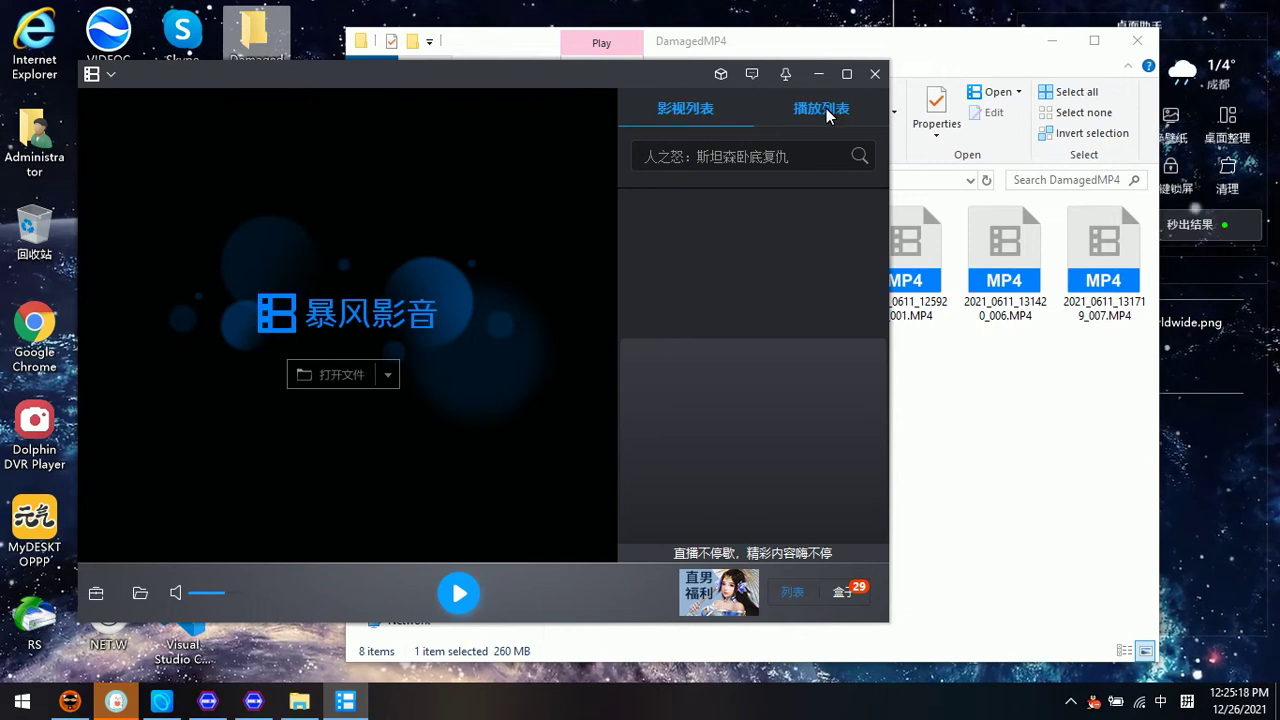
{"action": "double_click", "coordinate": [758, 304]}
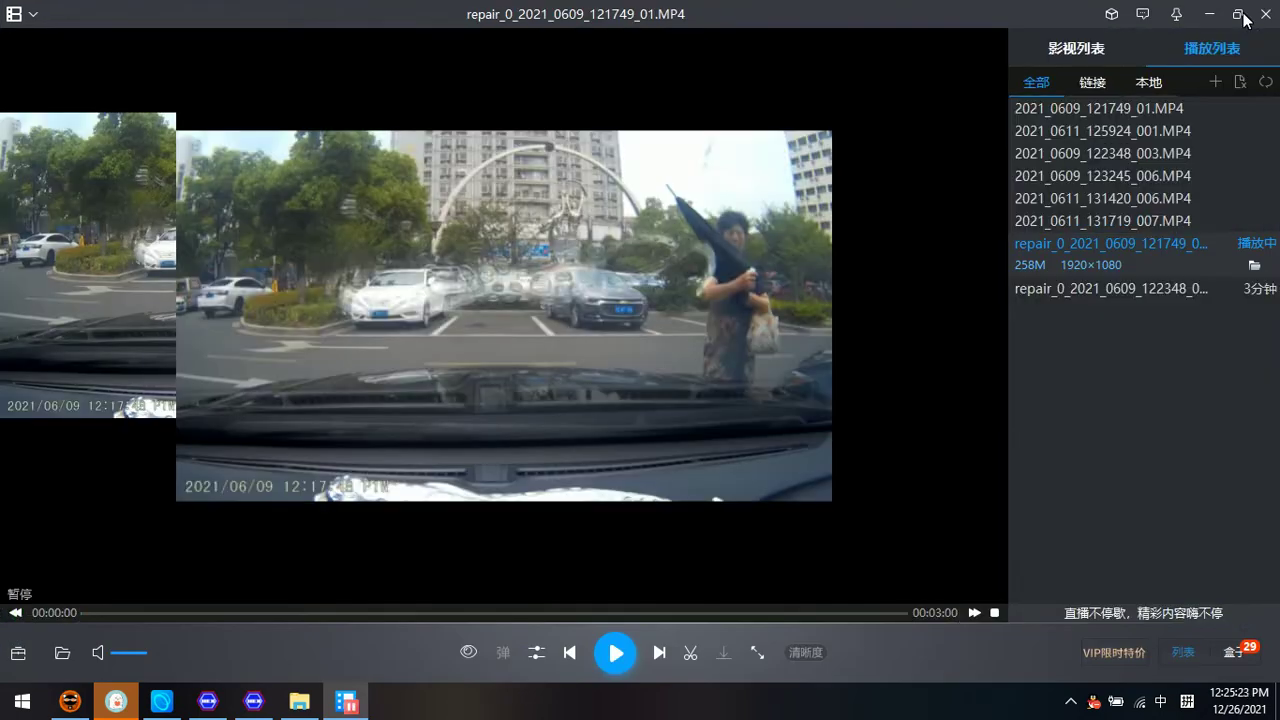
{"action": "left_click", "coordinate": [1239, 14]}
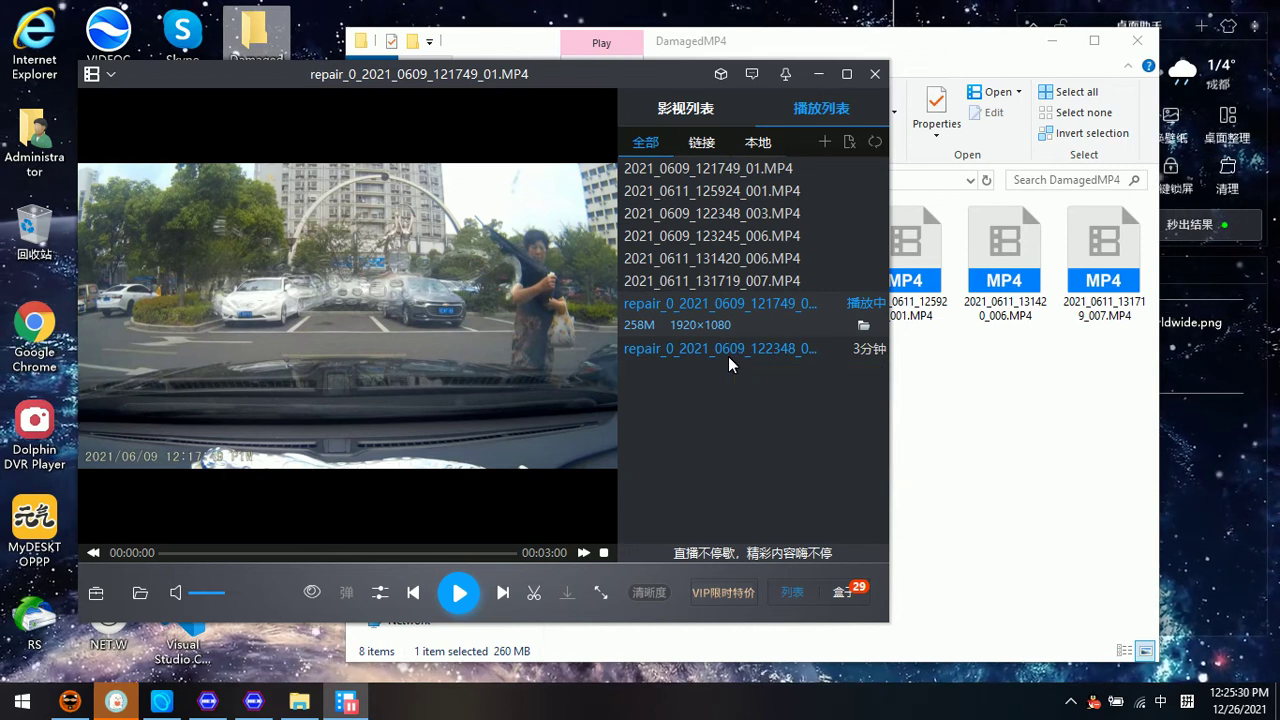
{"action": "double_click", "coordinate": [729, 350]}
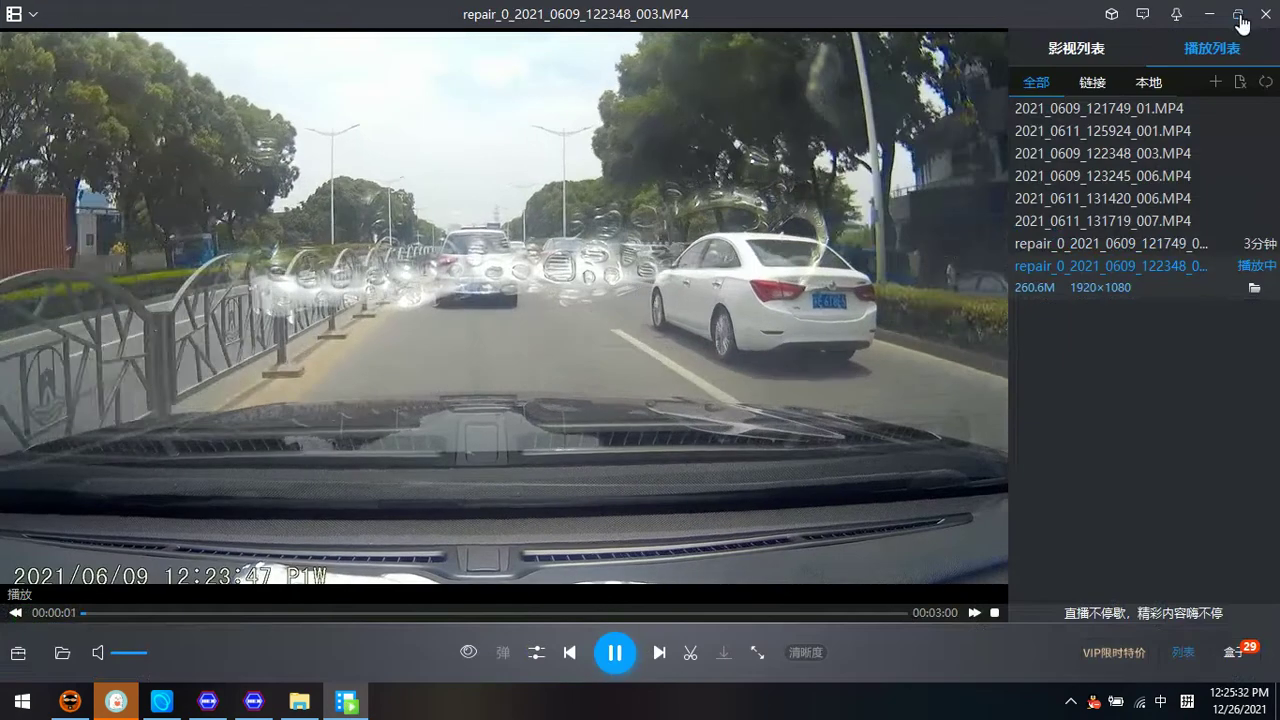
{"action": "left_click", "coordinate": [1236, 14]}
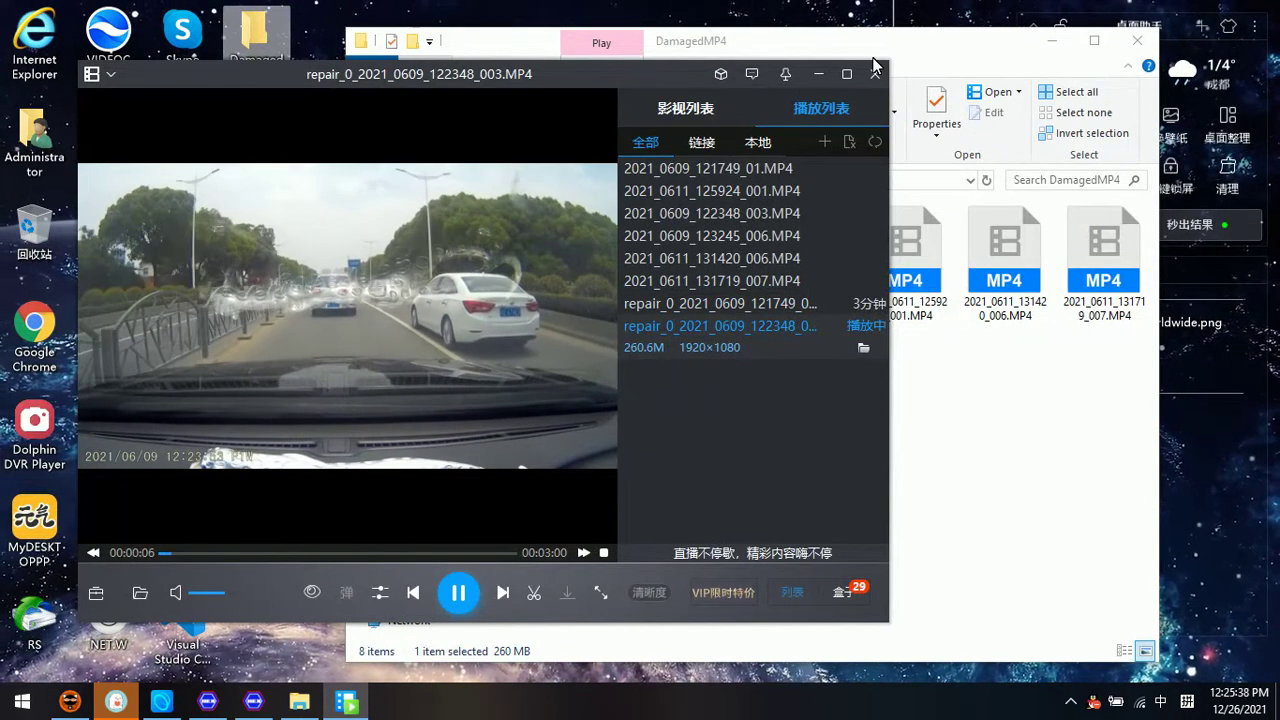
{"action": "key", "text": "alt+F4"}
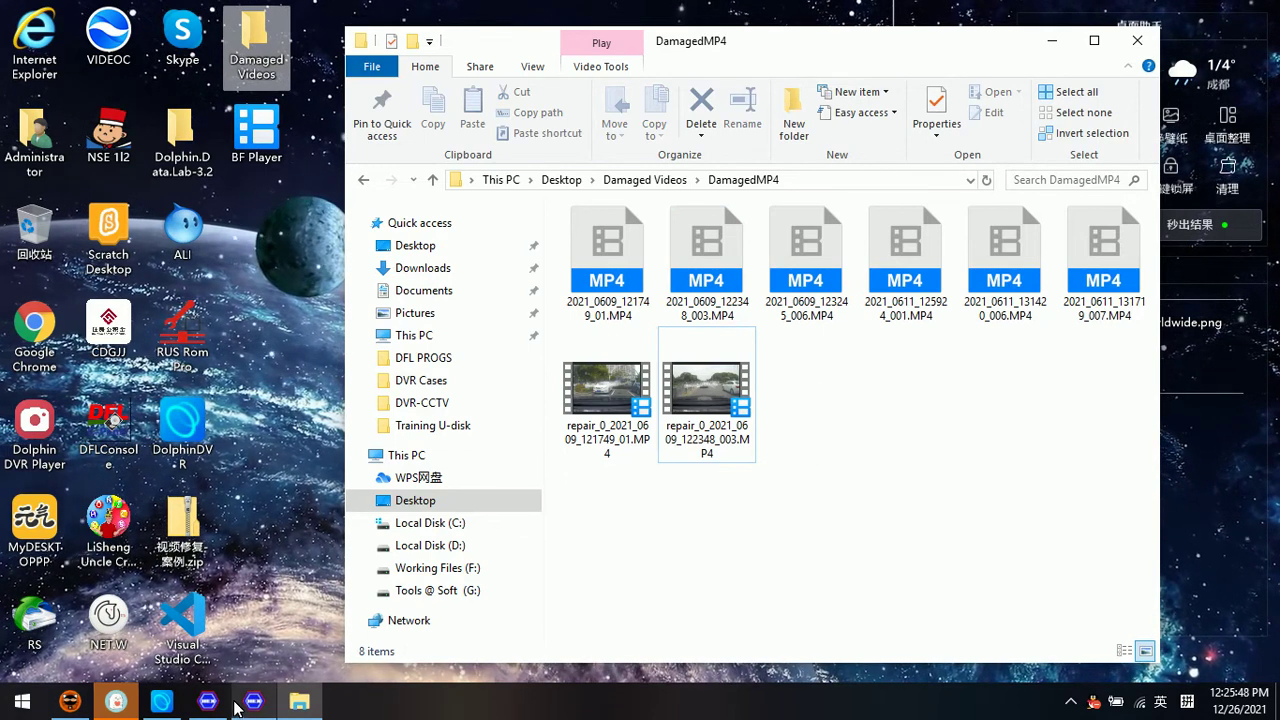
- Bring Dolphin Video Repair forward and highlight its Successed and System log lines
{"action": "left_click", "coordinate": [252, 704]}
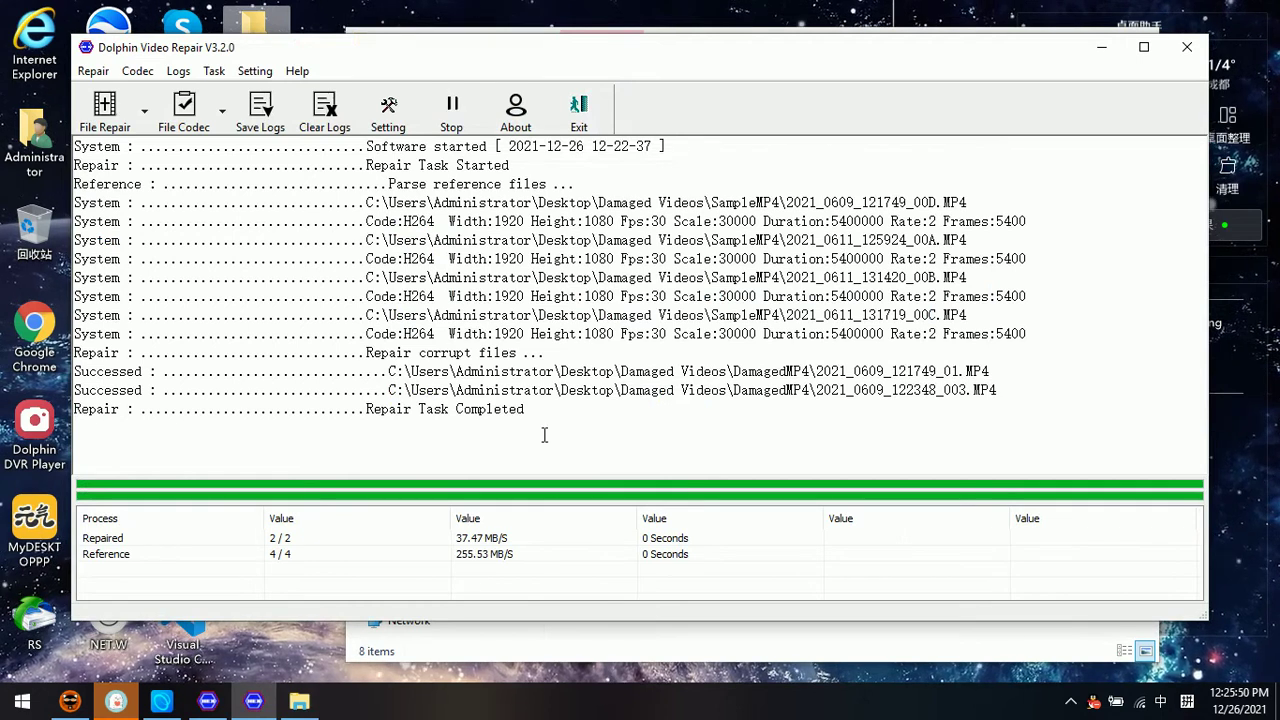
{"action": "left_click_drag", "start_coordinate": [1050, 388], "coordinate": [110, 372]}
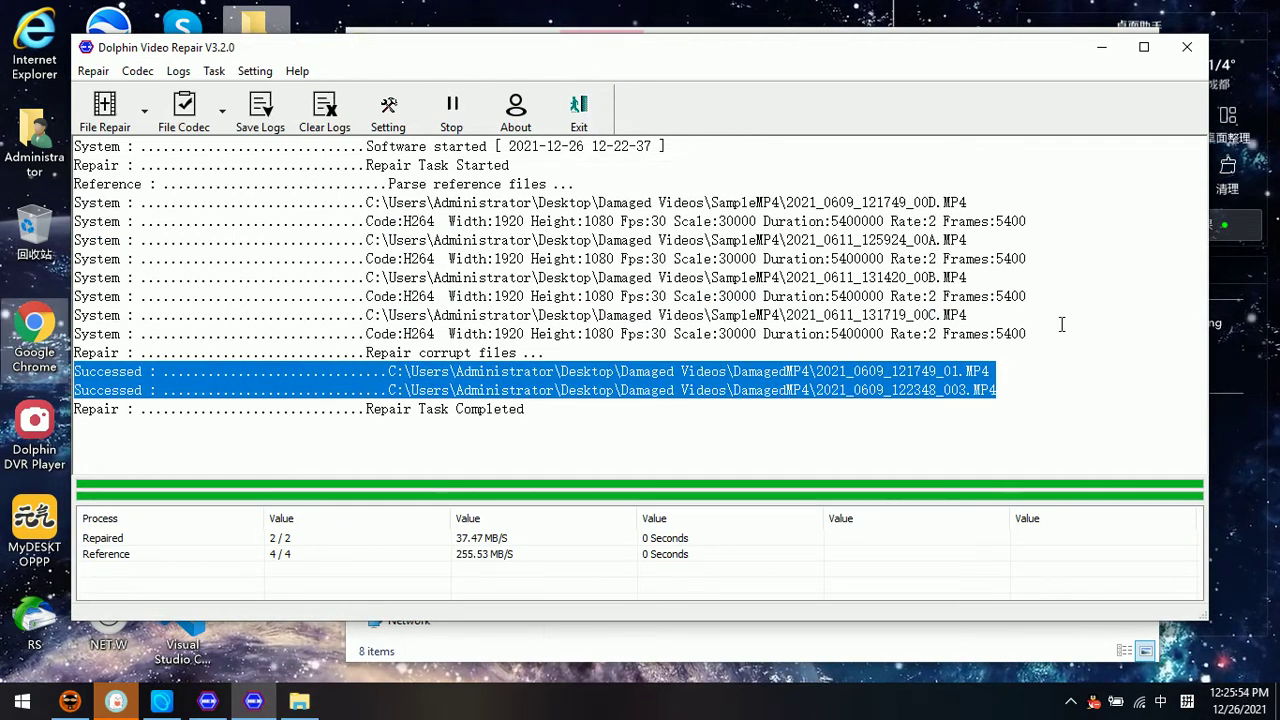
{"action": "left_click_drag", "start_coordinate": [1040, 334], "coordinate": [70, 222]}
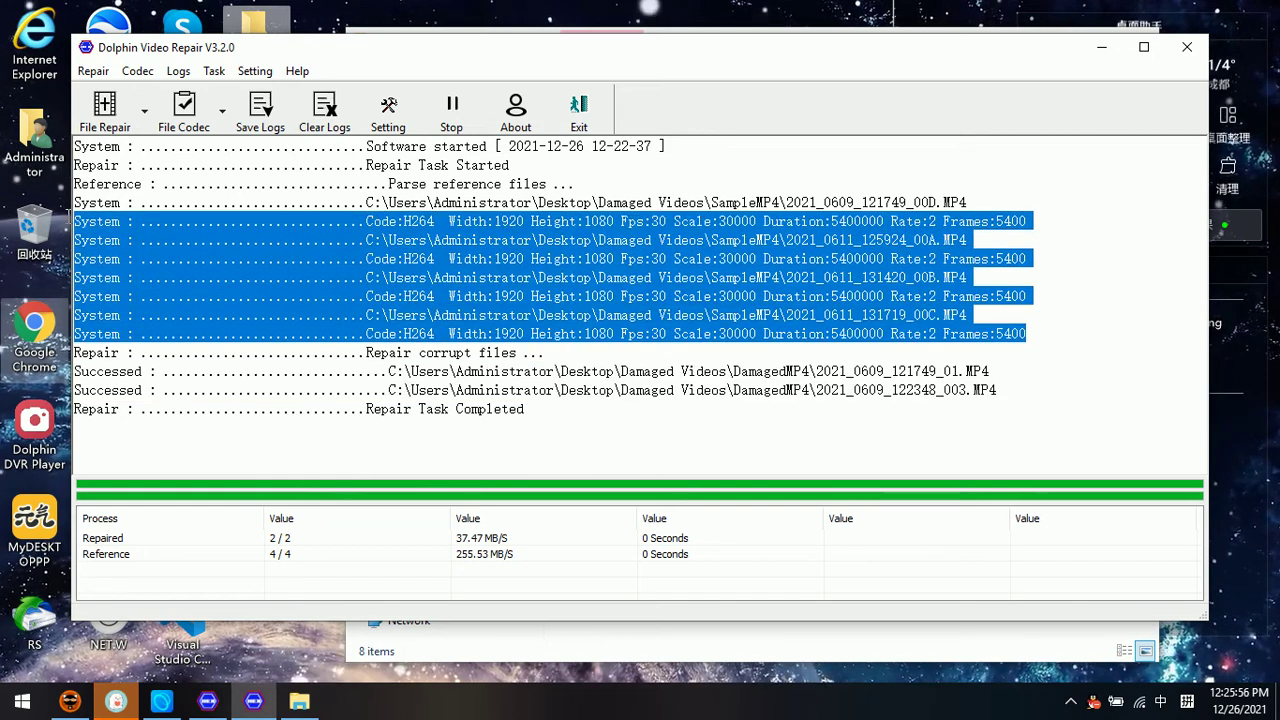
{"action": "left_click", "coordinate": [600, 407]}
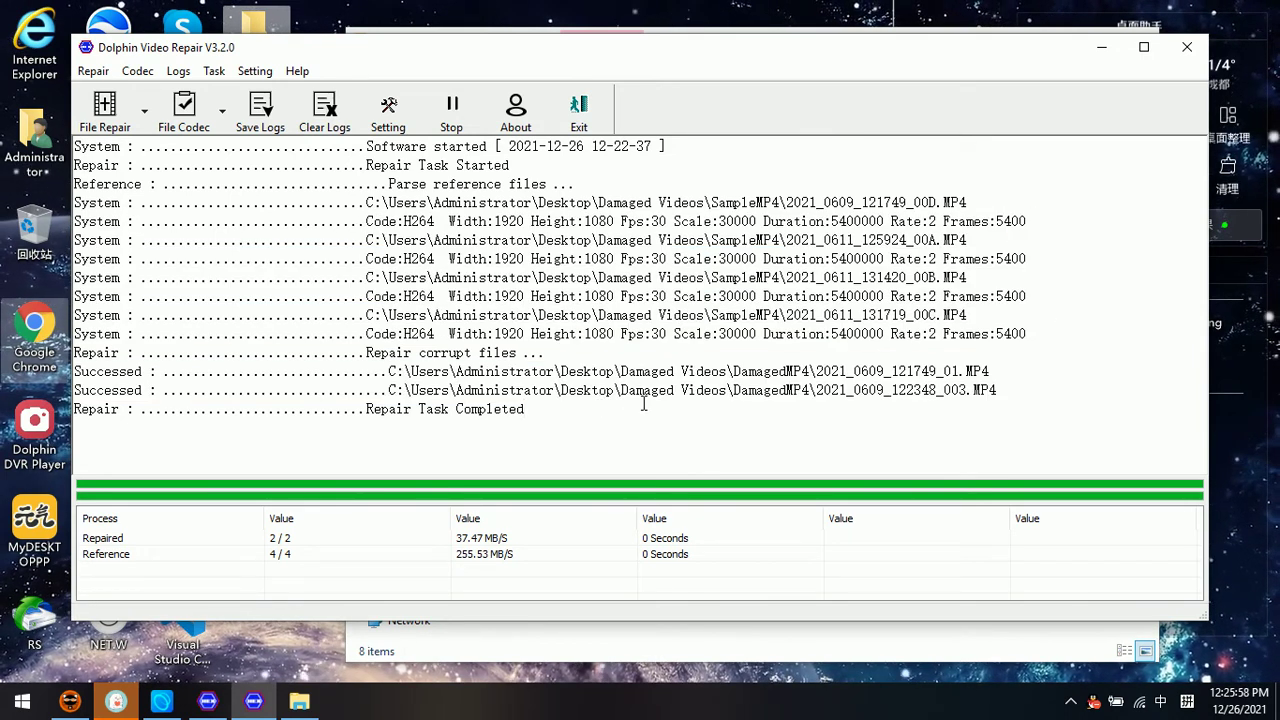